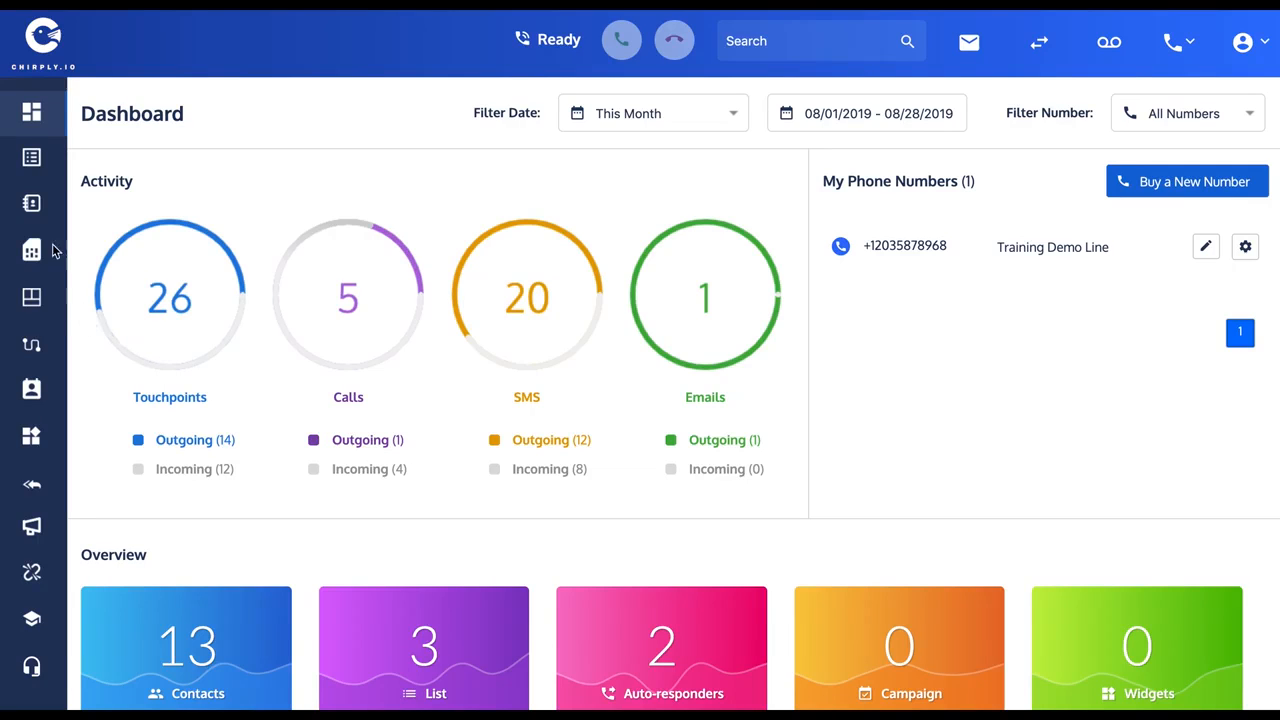
Start a new SMS template titled "Facebook Ad Response".
click(33, 301)
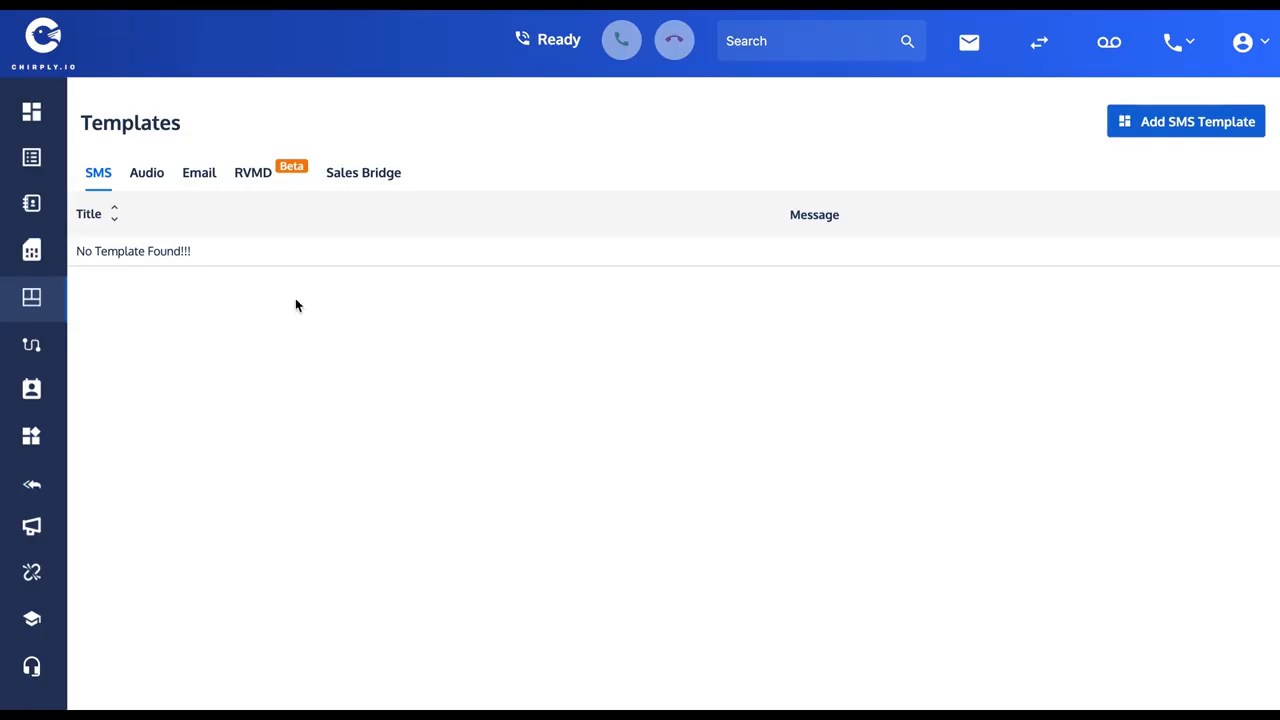
click(1186, 124)
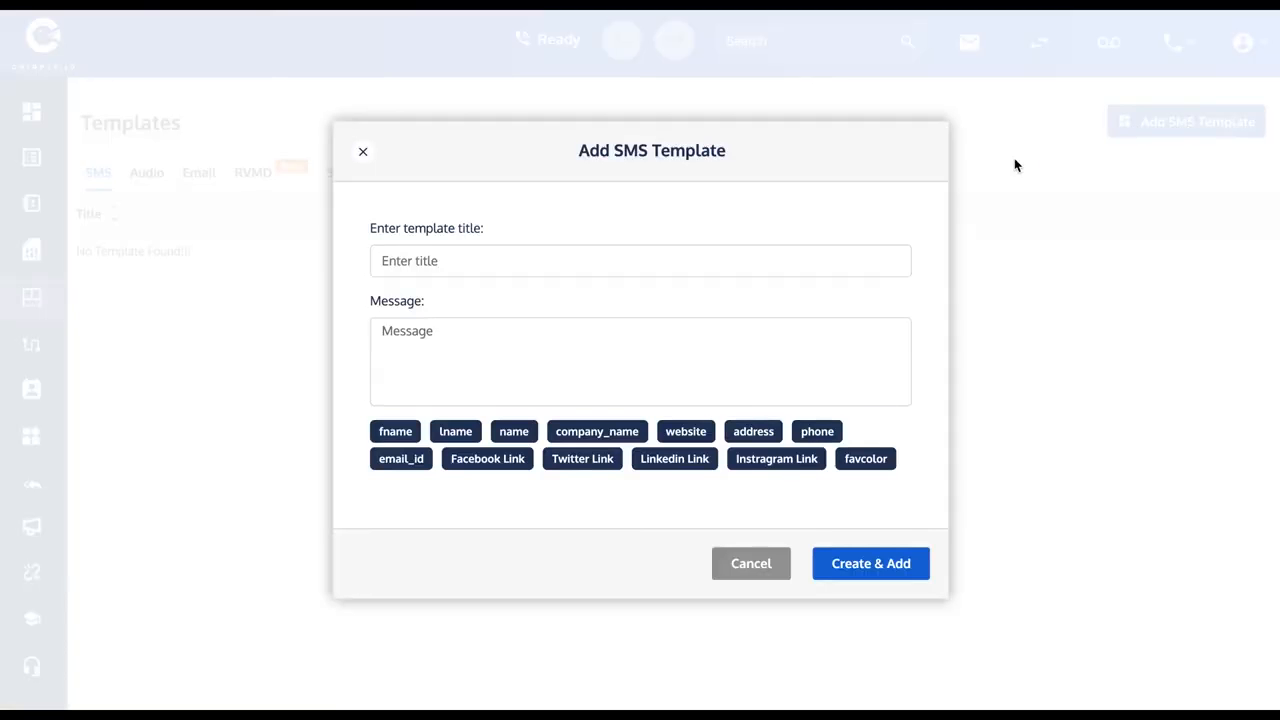
click(416, 260)
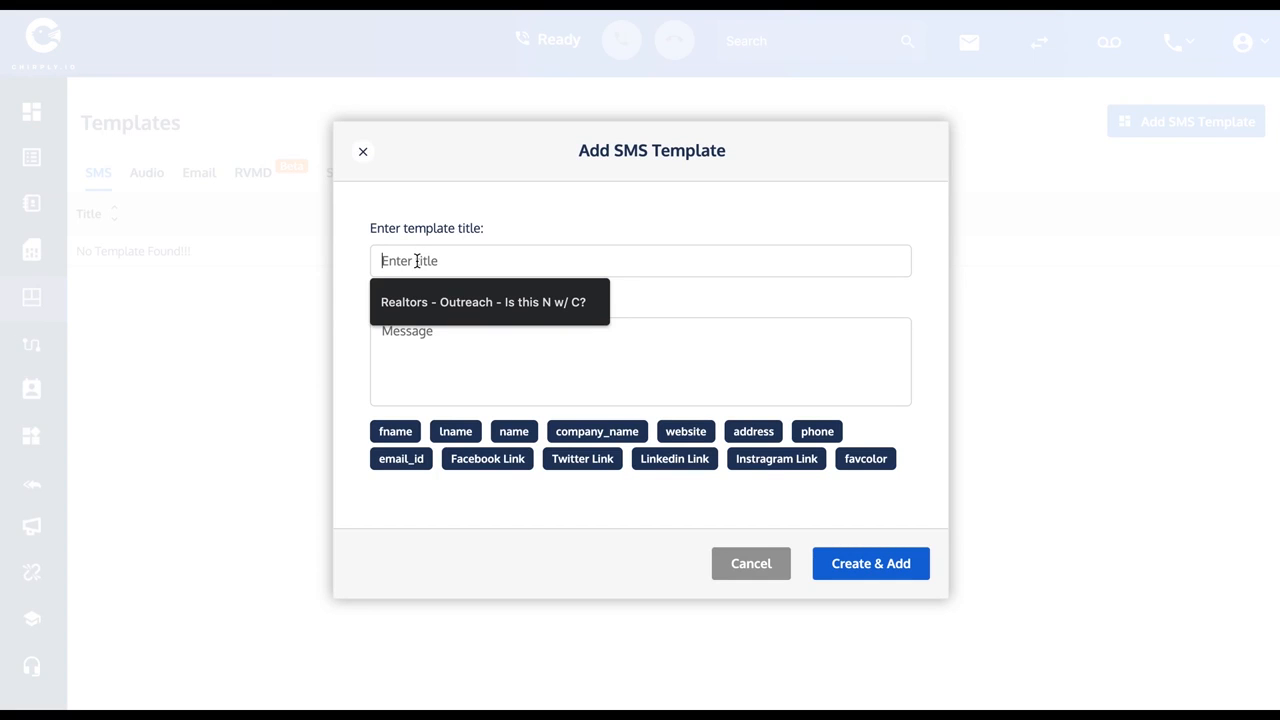
text(Facebook)
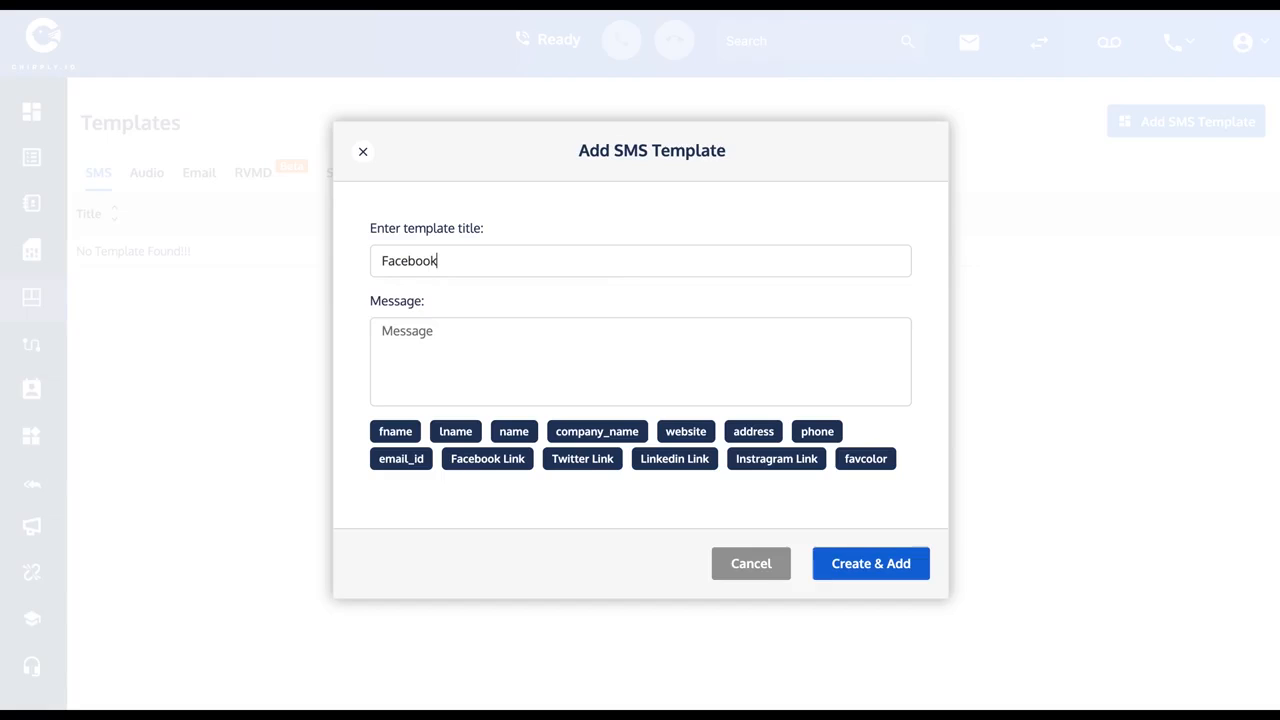
text( Ads)
key(BackSpace)
text(Response)
Begin the SMS message with "Hey", the fname merge field, the sender's first-name introduction and "You recently filled out my Facebook".
click(420, 342)
text(Hey)
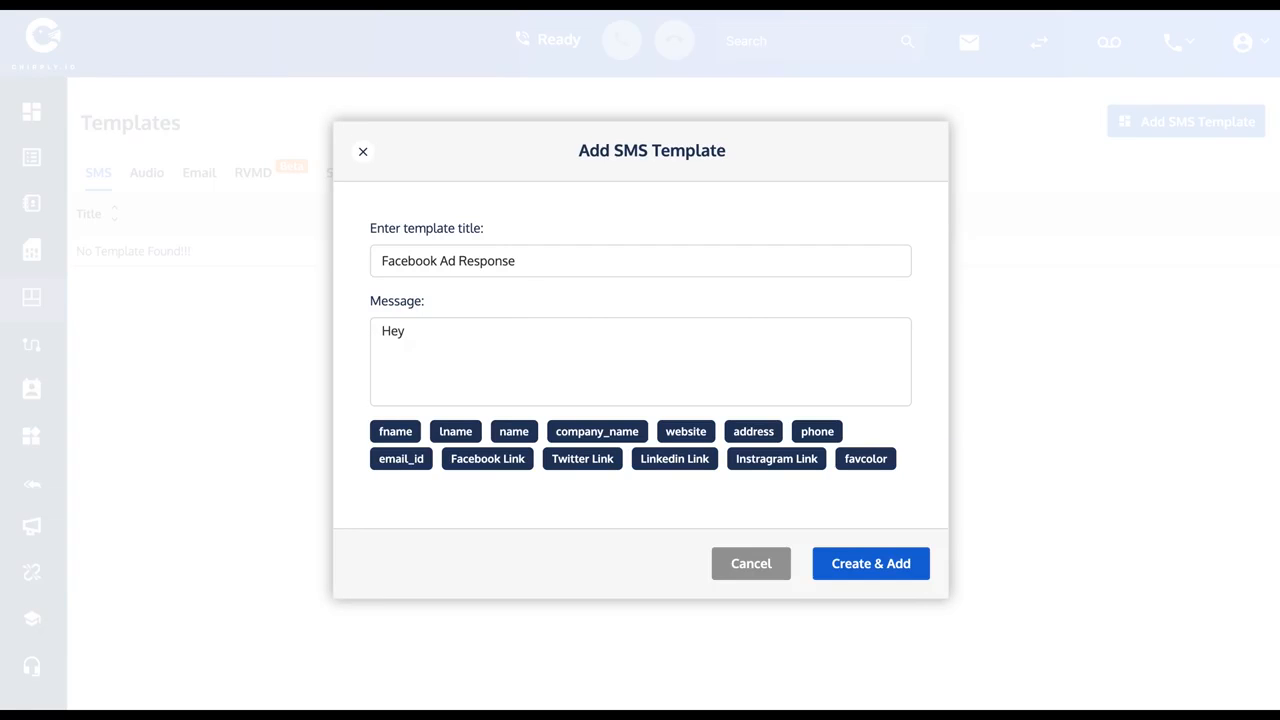
click(396, 432)
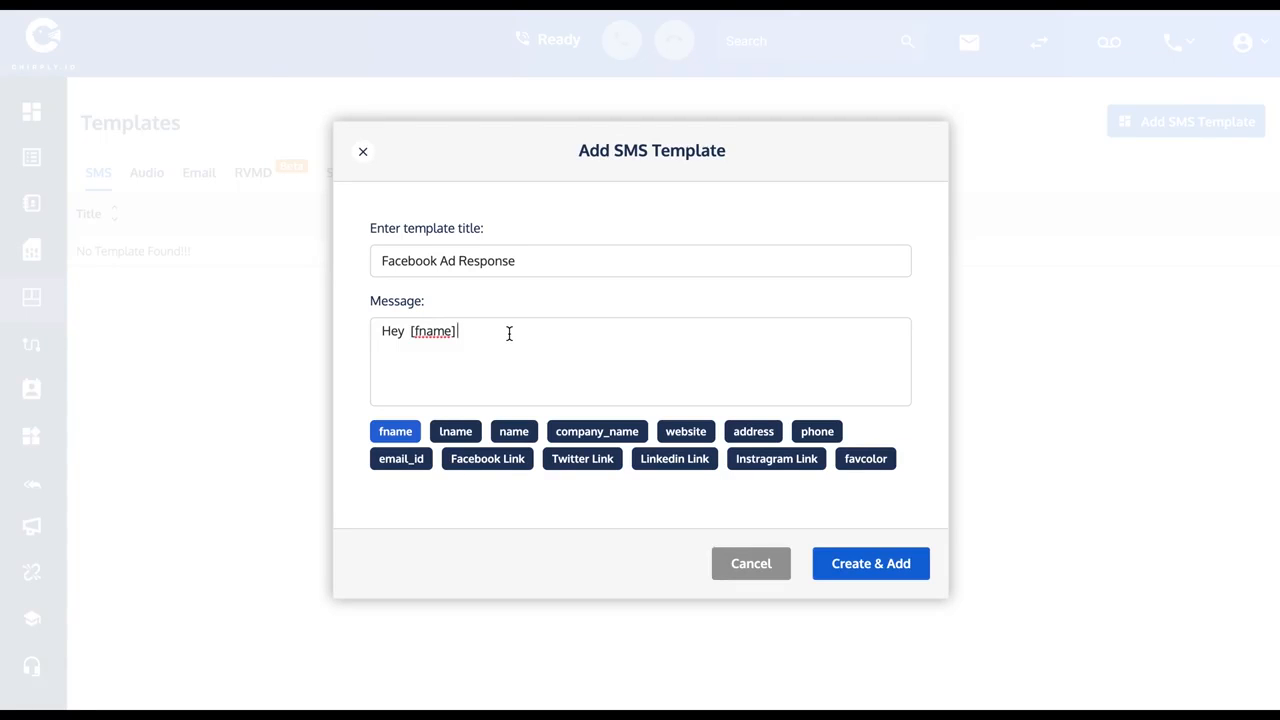
text(theis)
text(is Dave.)
text( You recently)
text( filled out my)
text( Facebook)
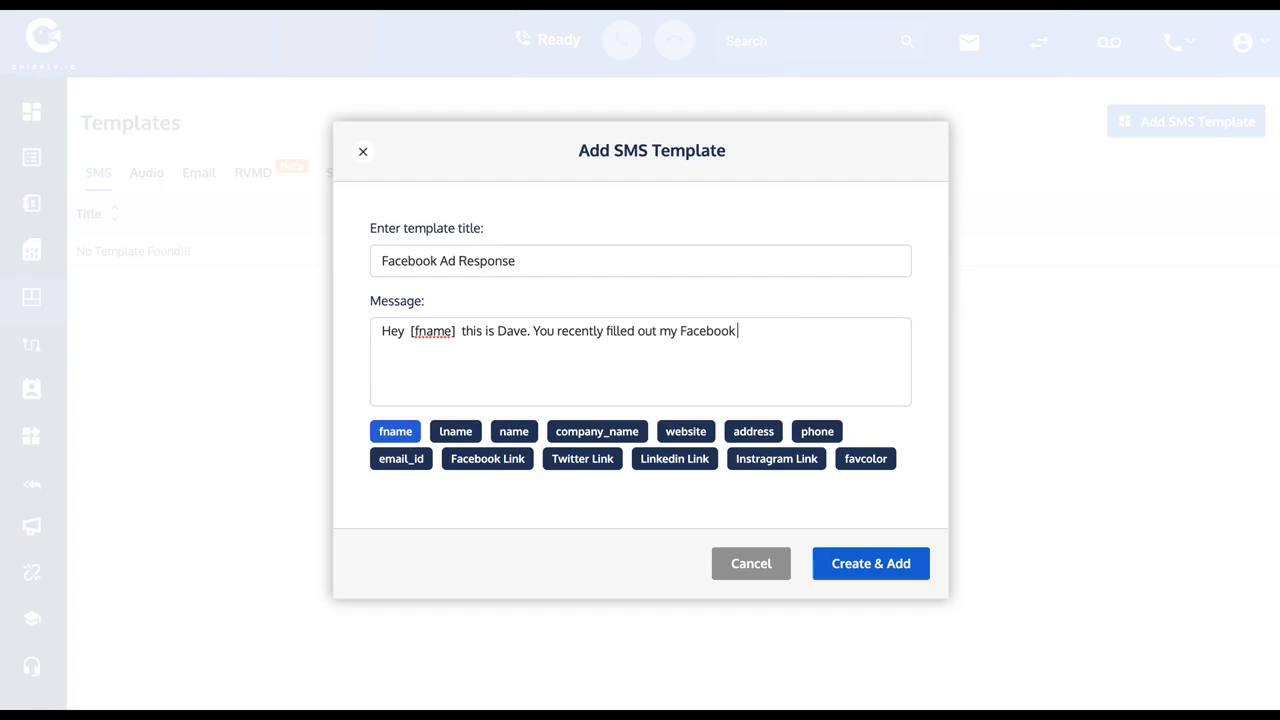
text( ad, and I wanted to reach out)
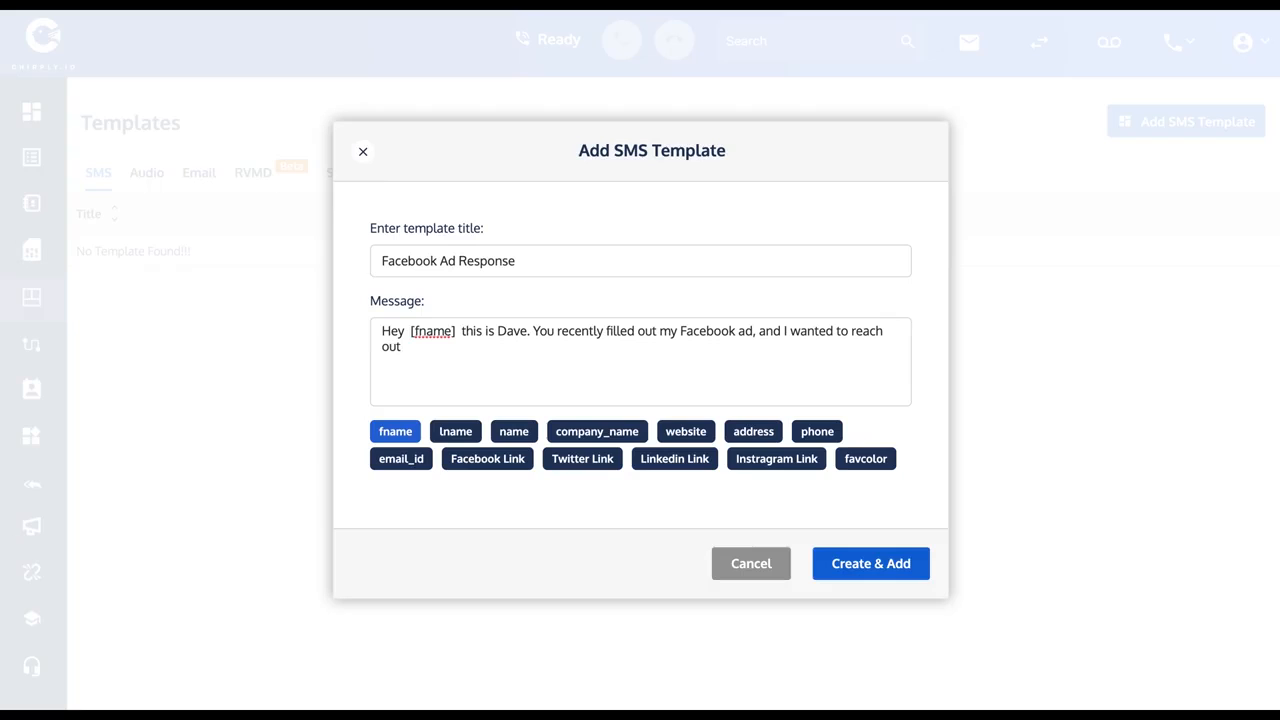
text( and see when a good time to t)
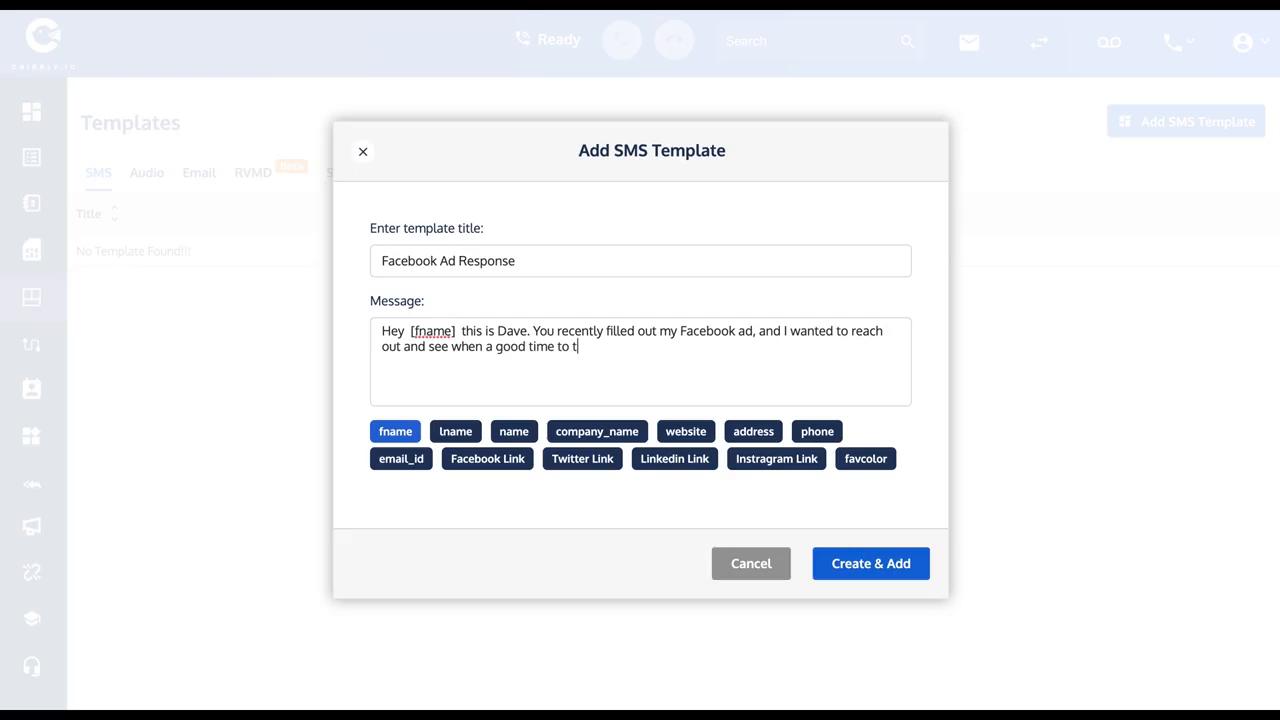
text(alk might be?)
Copy the full SMS message text and save the template.
triple_click(547, 346)
key(ctrl+c)
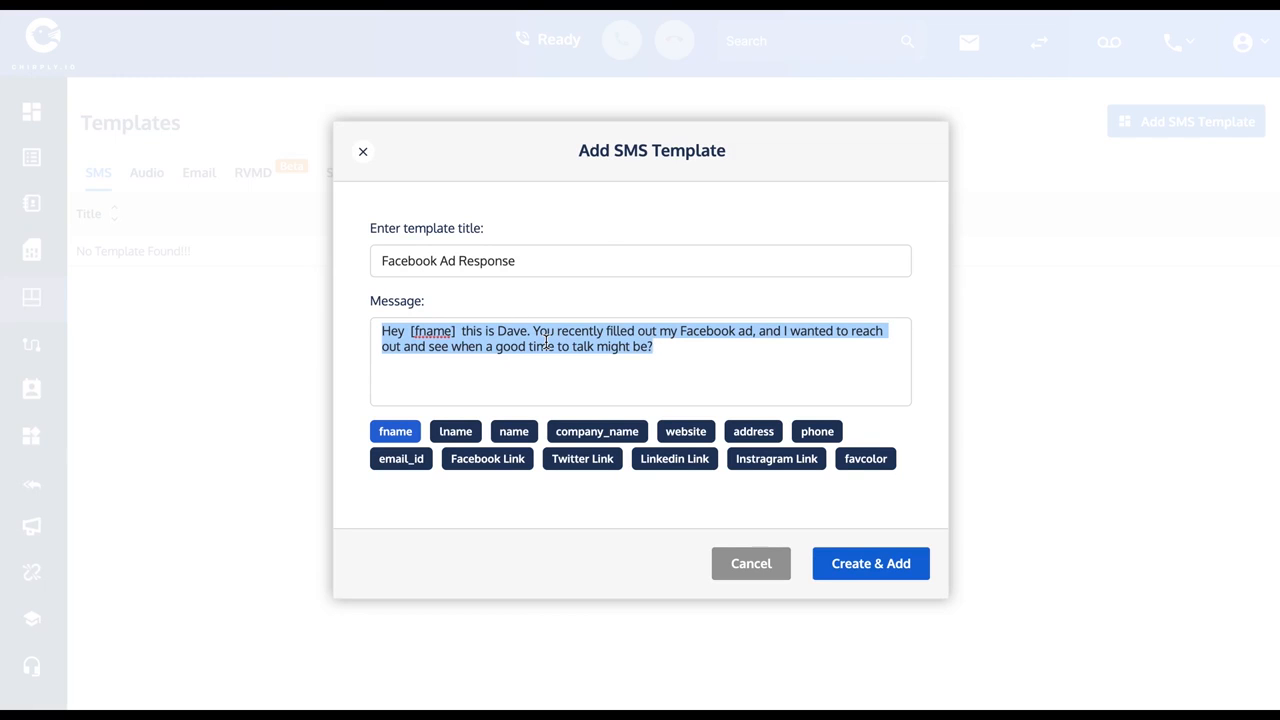
click(878, 566)
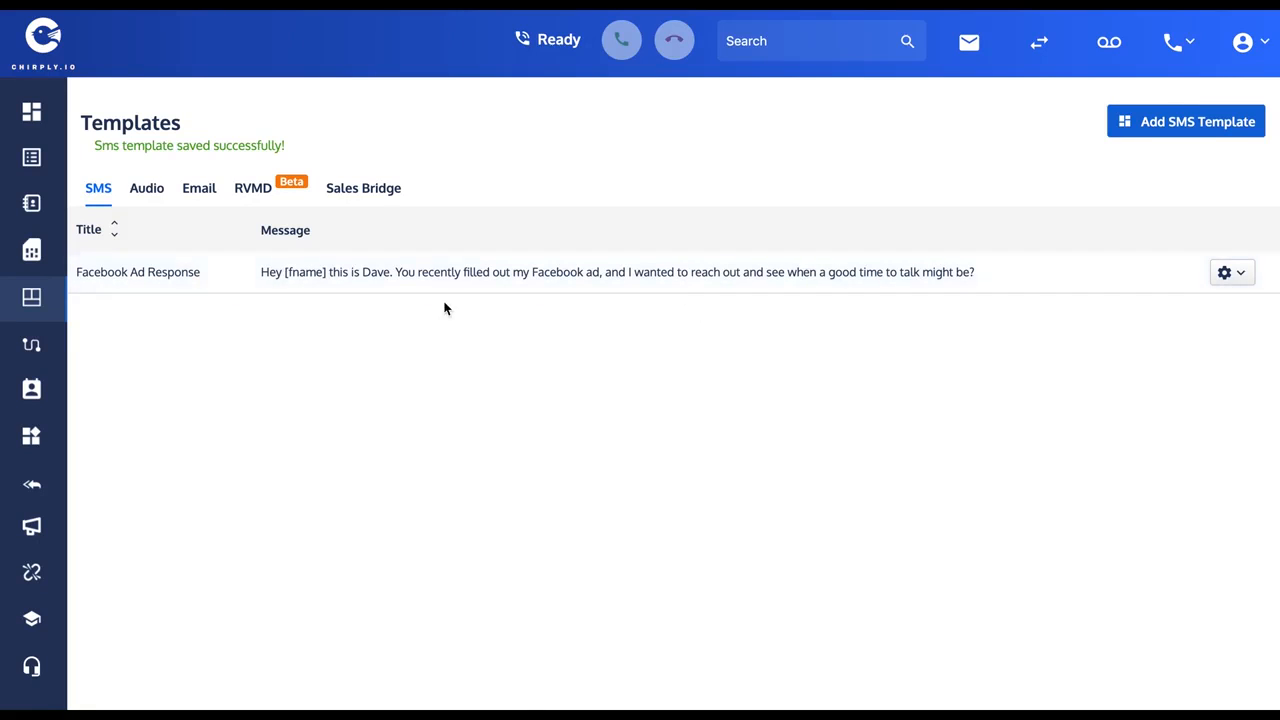
Record a voice clip about 10 seconds long in a new audio template and preview its playback.
click(146, 200)
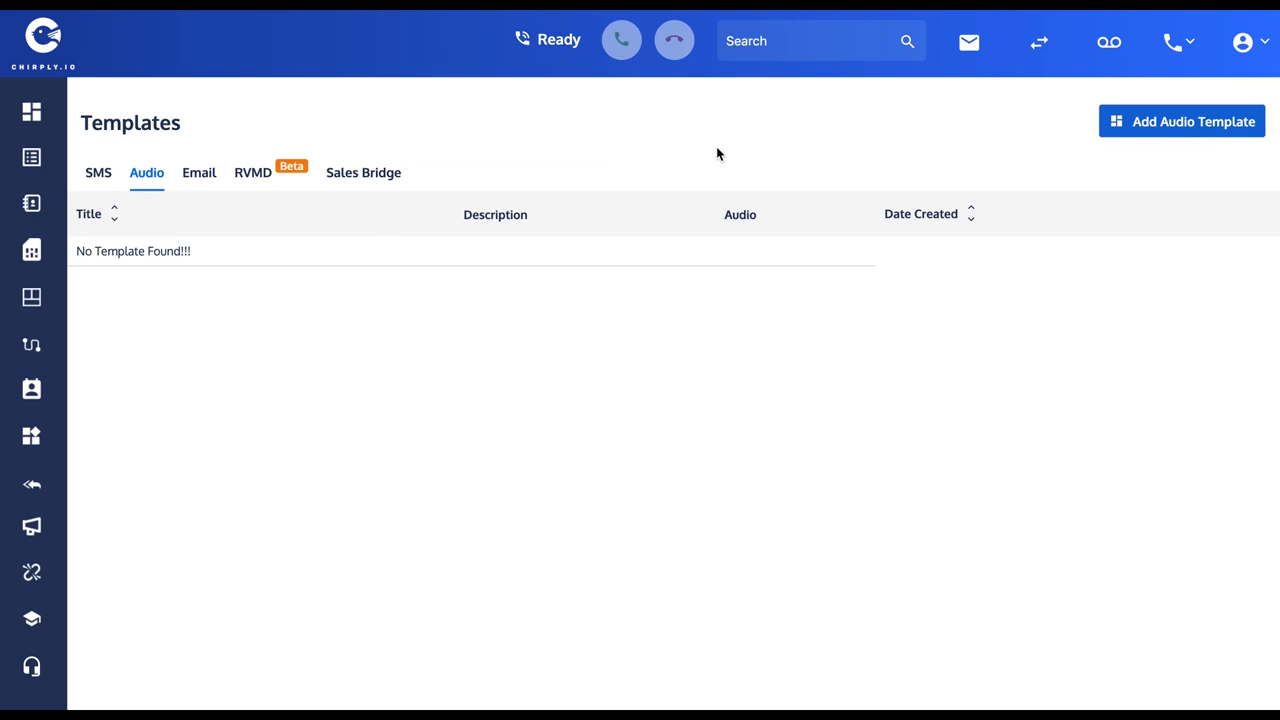
click(1203, 131)
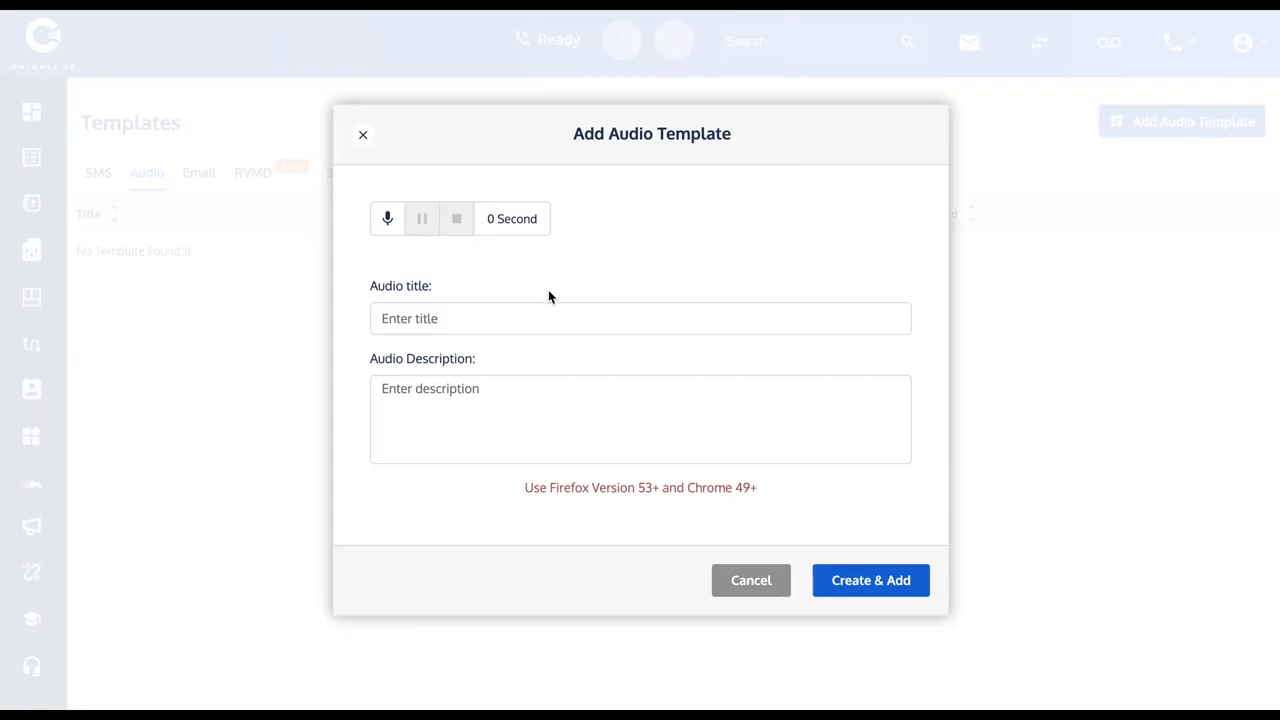
click(384, 220)
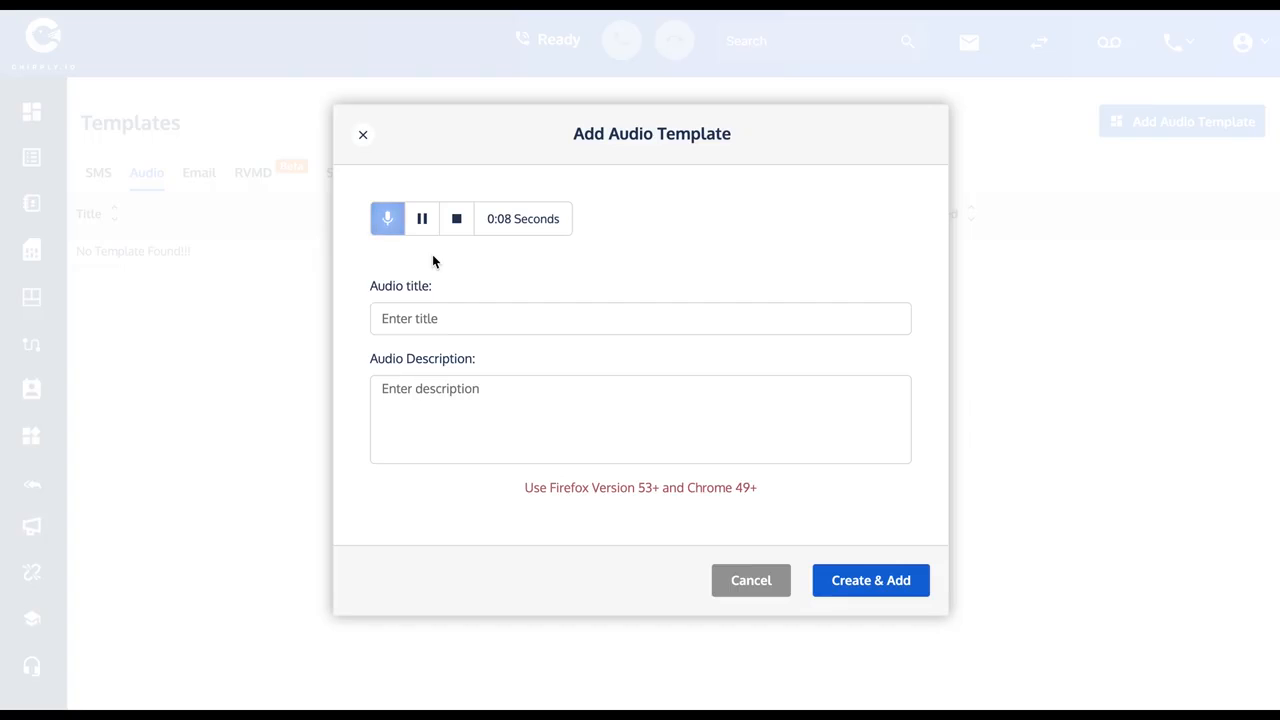
click(456, 218)
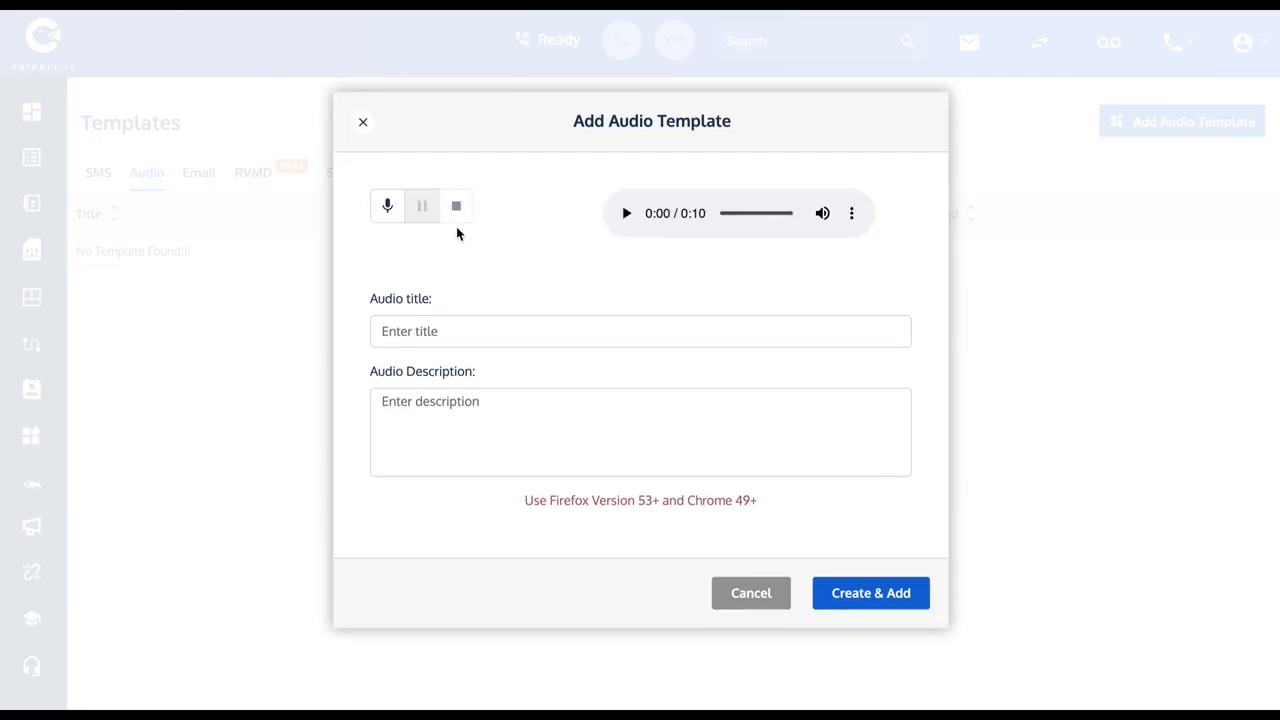
click(624, 216)
click(627, 215)
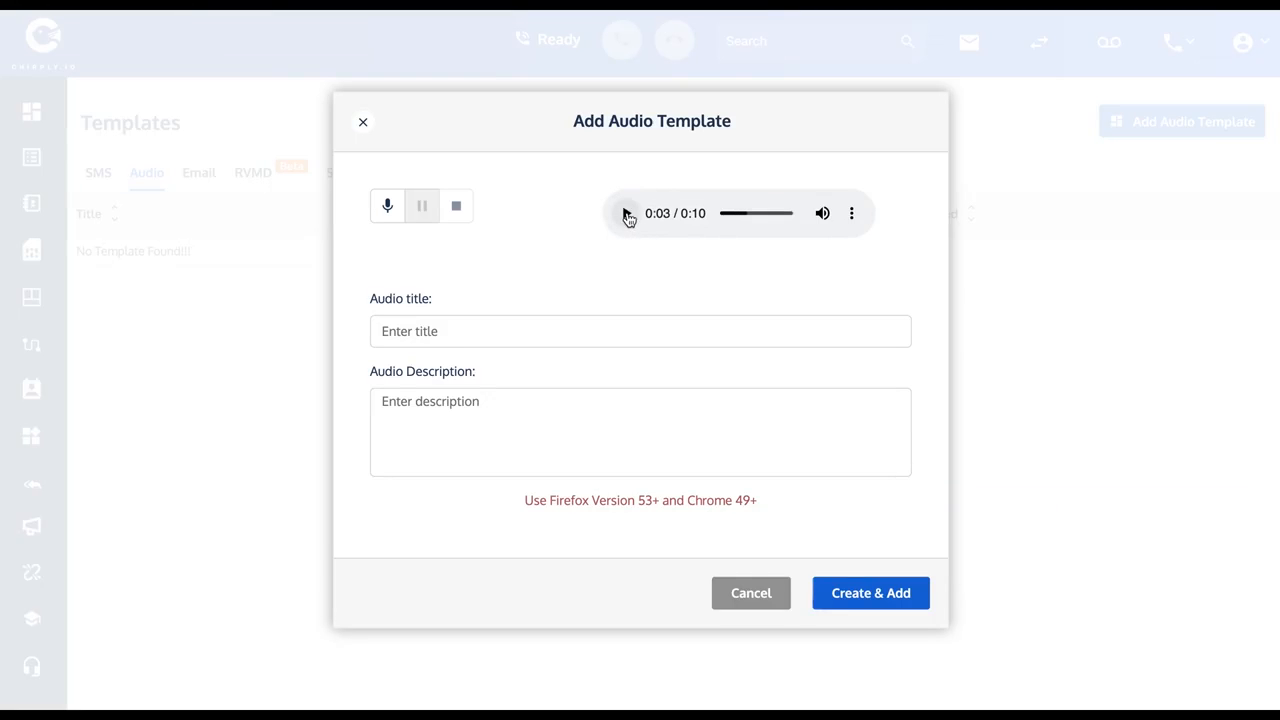
Title the audio template "Facebook Ad Response".
click(414, 330)
text(Facebook)
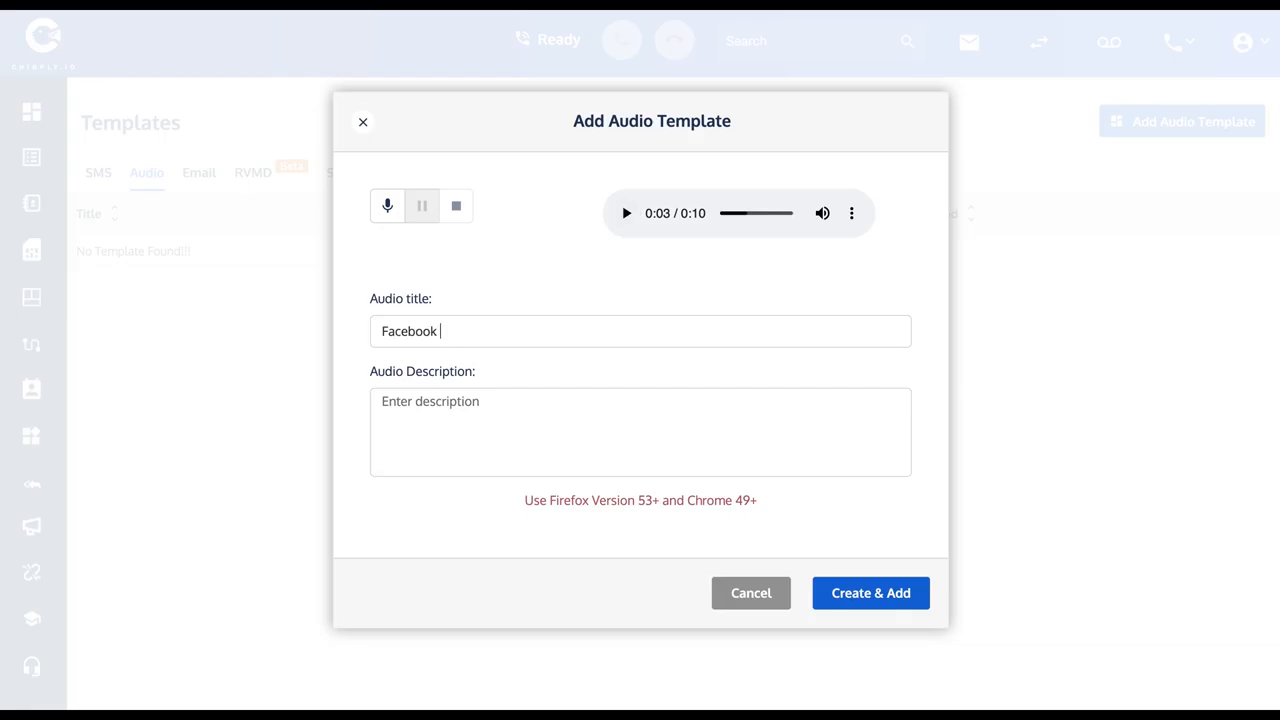
text( Ad Response)
Describe the audio template as "When someone fills out my FB ad" and save it.
click(439, 411)
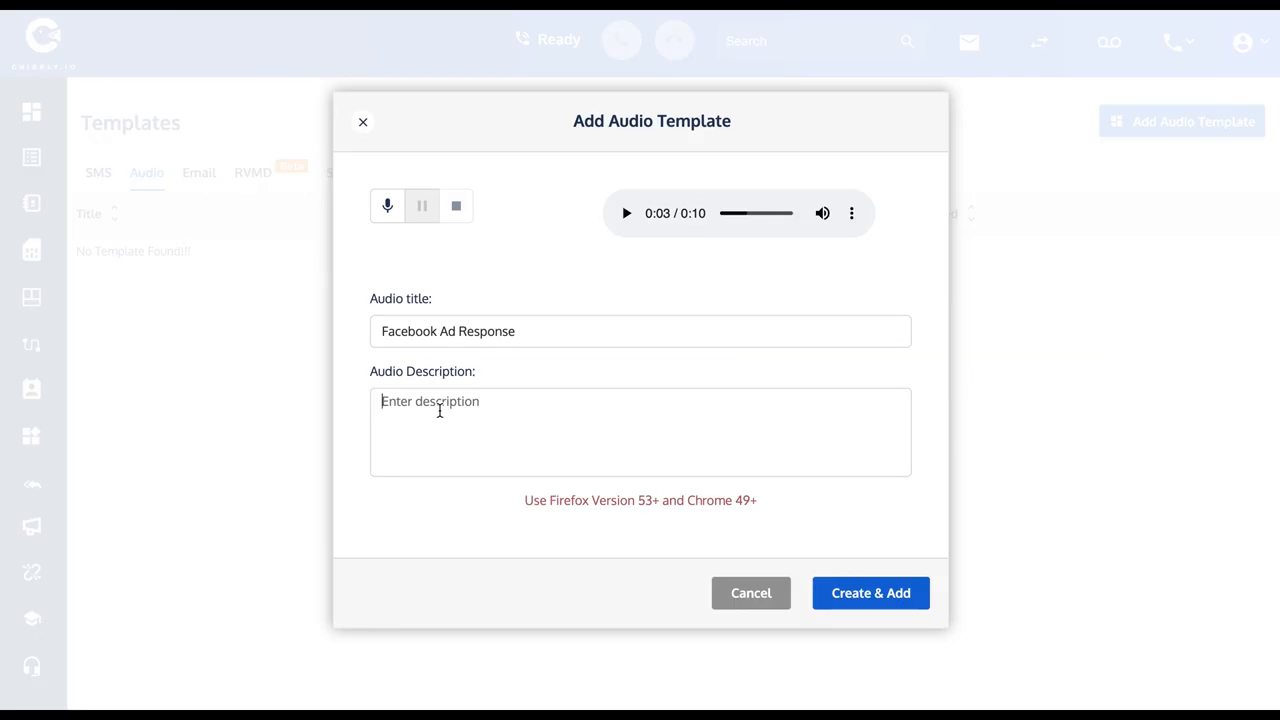
text(When someo)
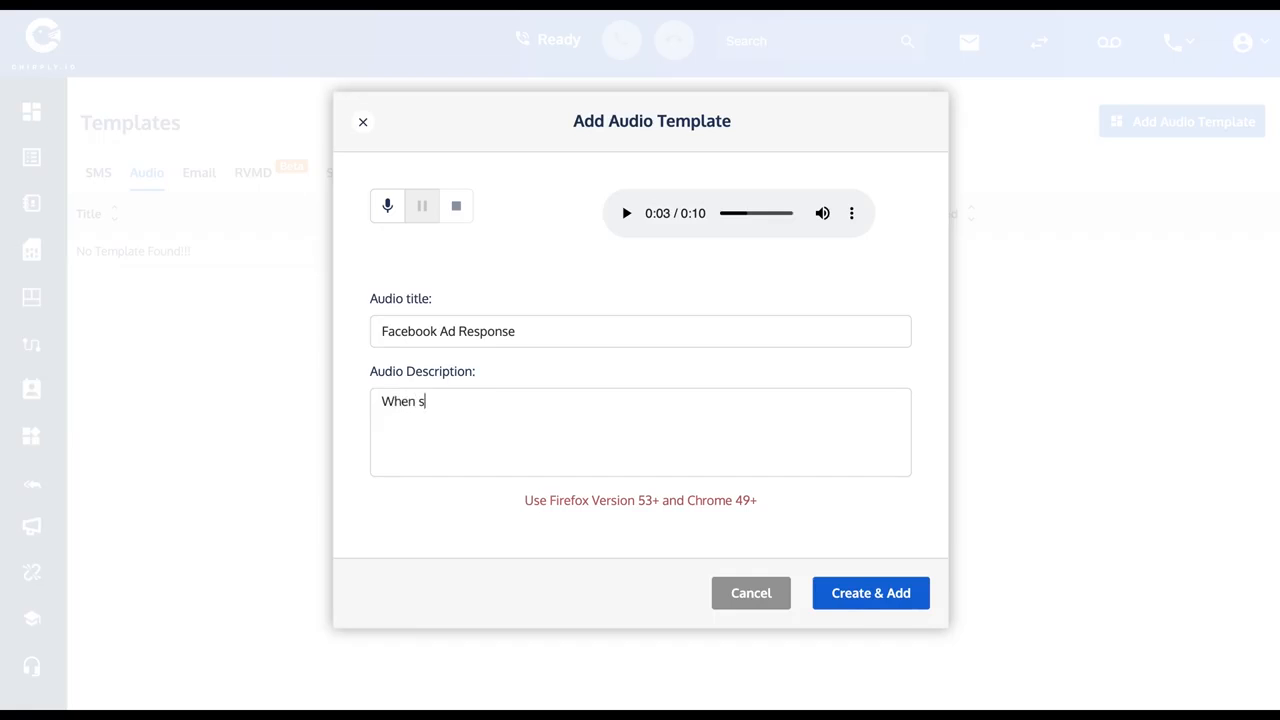
text(ne fills oit my FB ad)
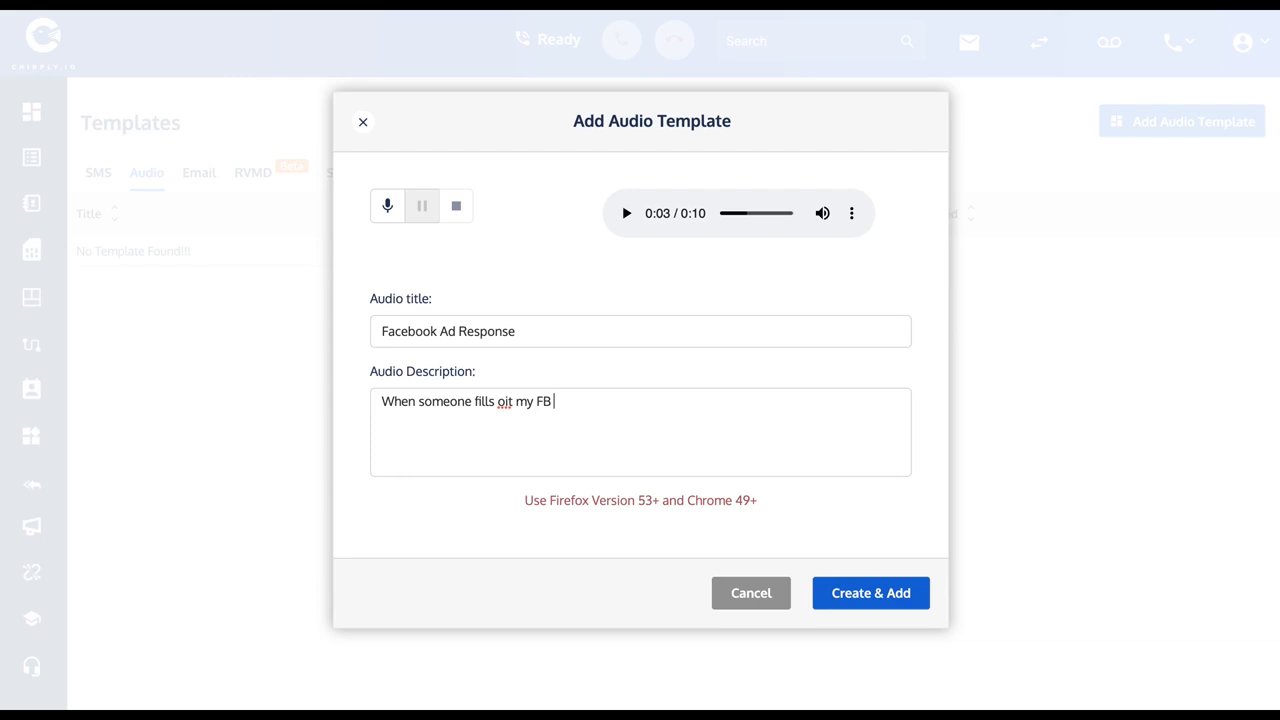
double_click(503, 401)
text(out)
click(885, 592)
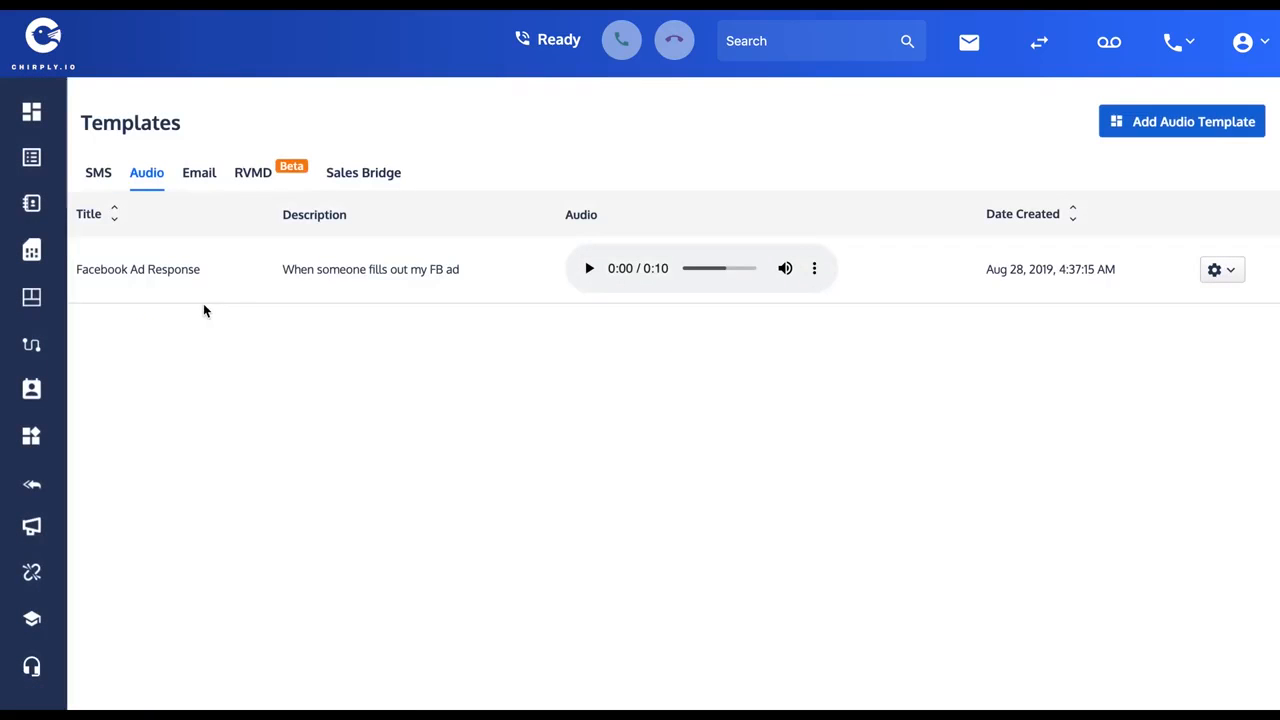
click(1218, 274)
Start a new email template titled "Facebook Ad Response".
click(200, 178)
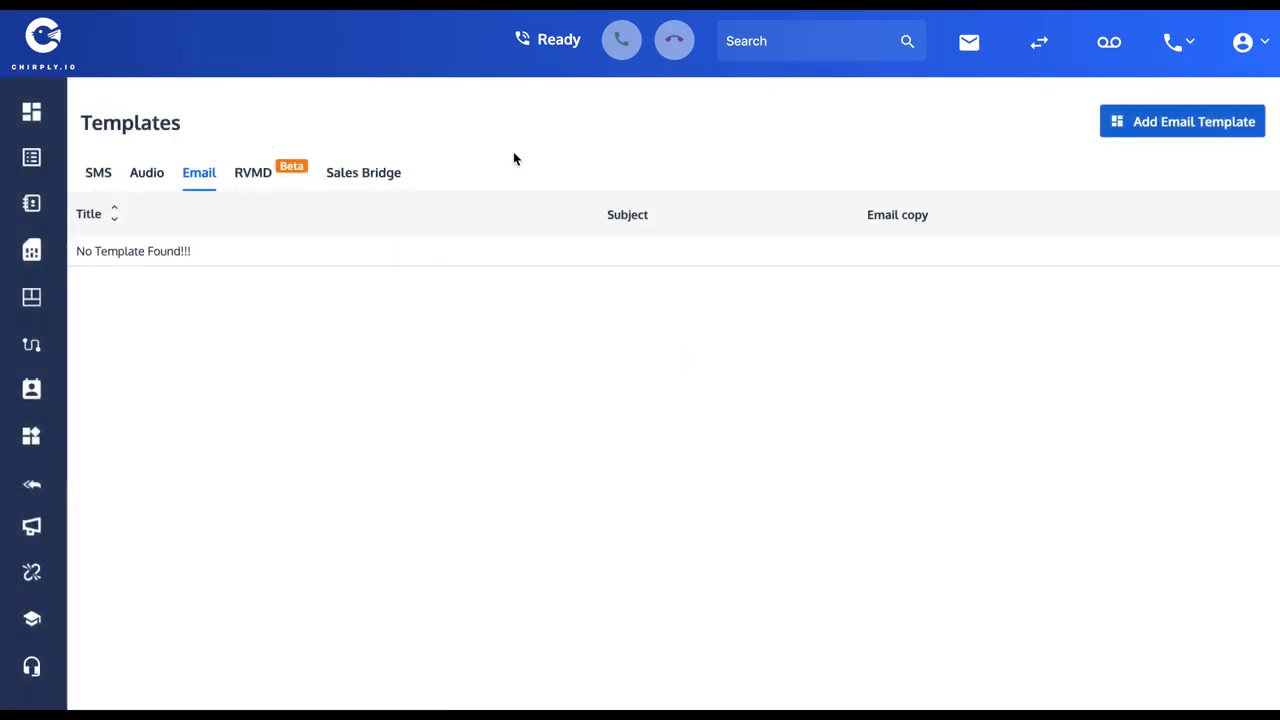
click(1194, 124)
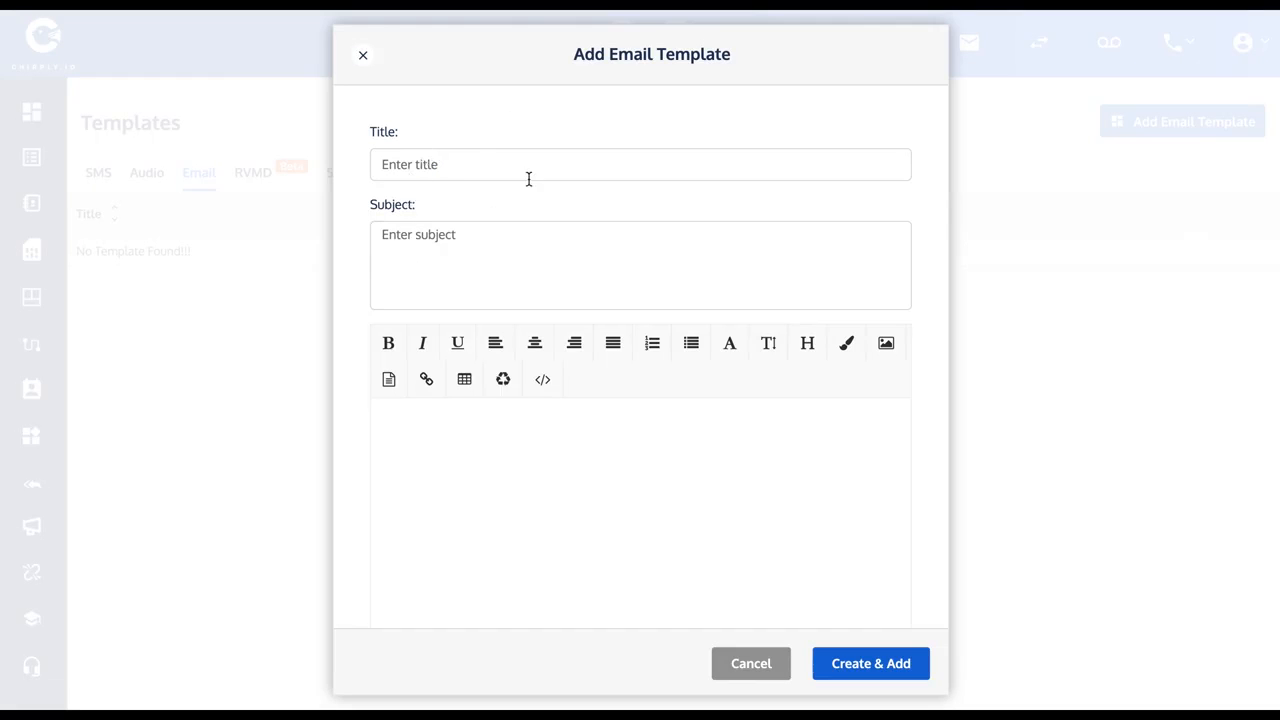
click(423, 167)
text(Facebook Ad Response)
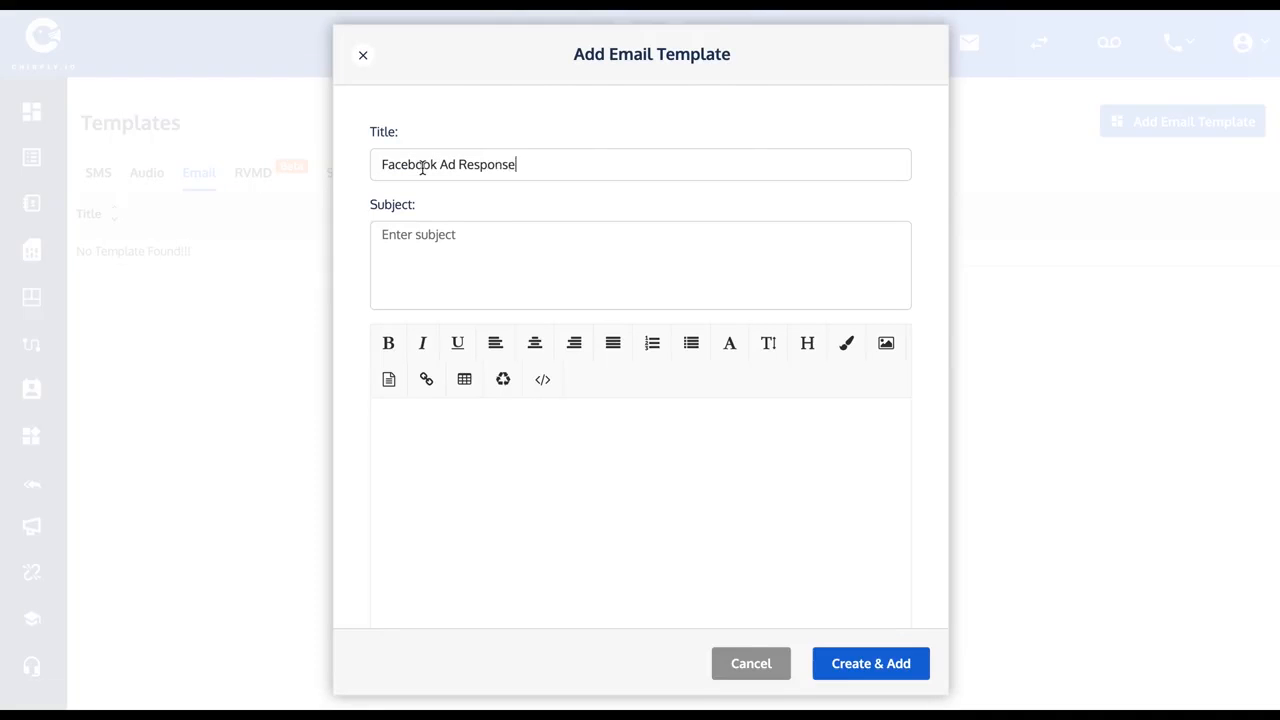
Set the email template's subject to "You filled out my Facebook Ad [fname]".
click(433, 256)
text(You filled out my Facebook Ad)
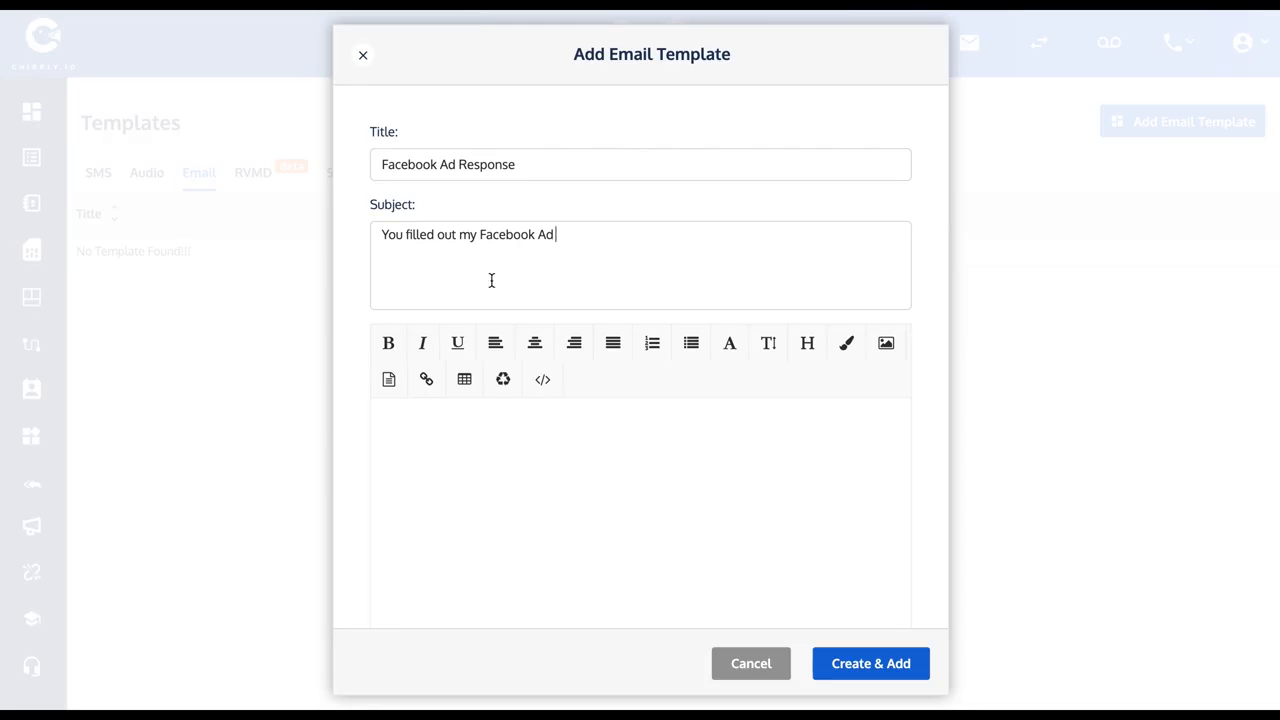
text(led)
key(BackSpace)
key(BackSpace)
key(BackSpace)
key(BackSpace)
text(name])
Paste the copied SMS message as the email body and save the email template.
click(485, 438)
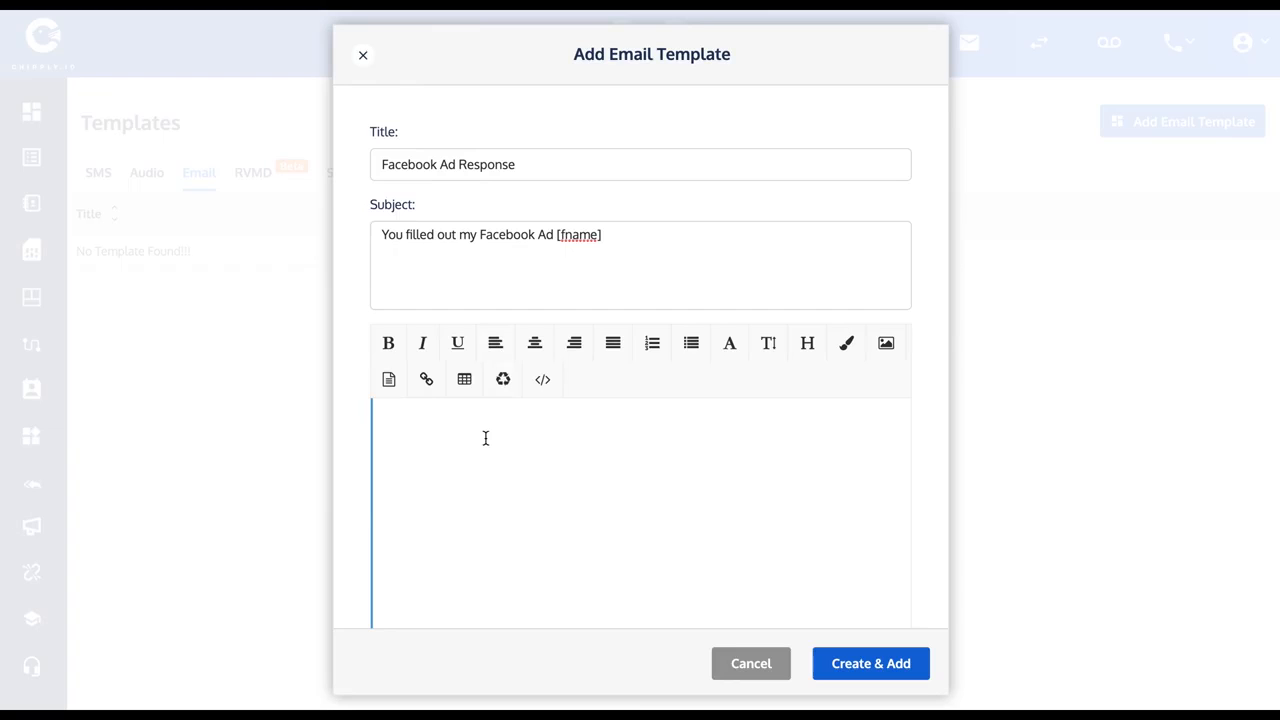
key(ctrl+v)
scroll(555, 506, down, 2)
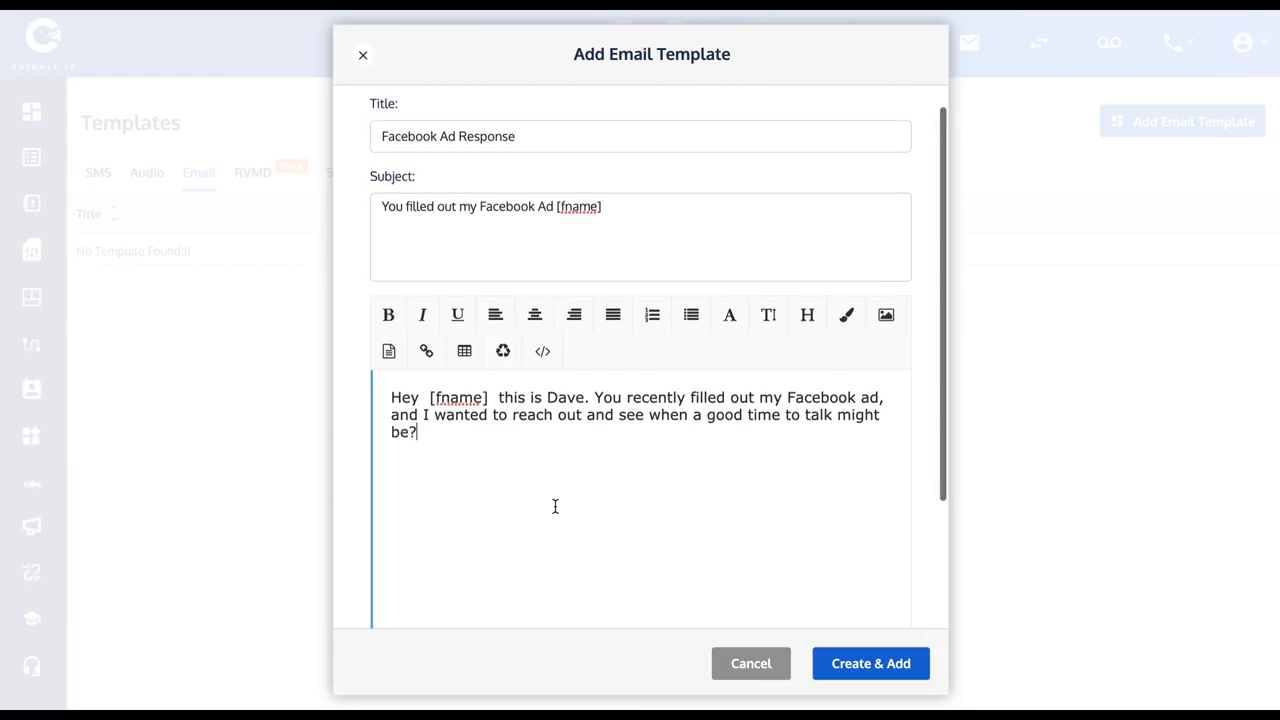
scroll(555, 506, down, 2)
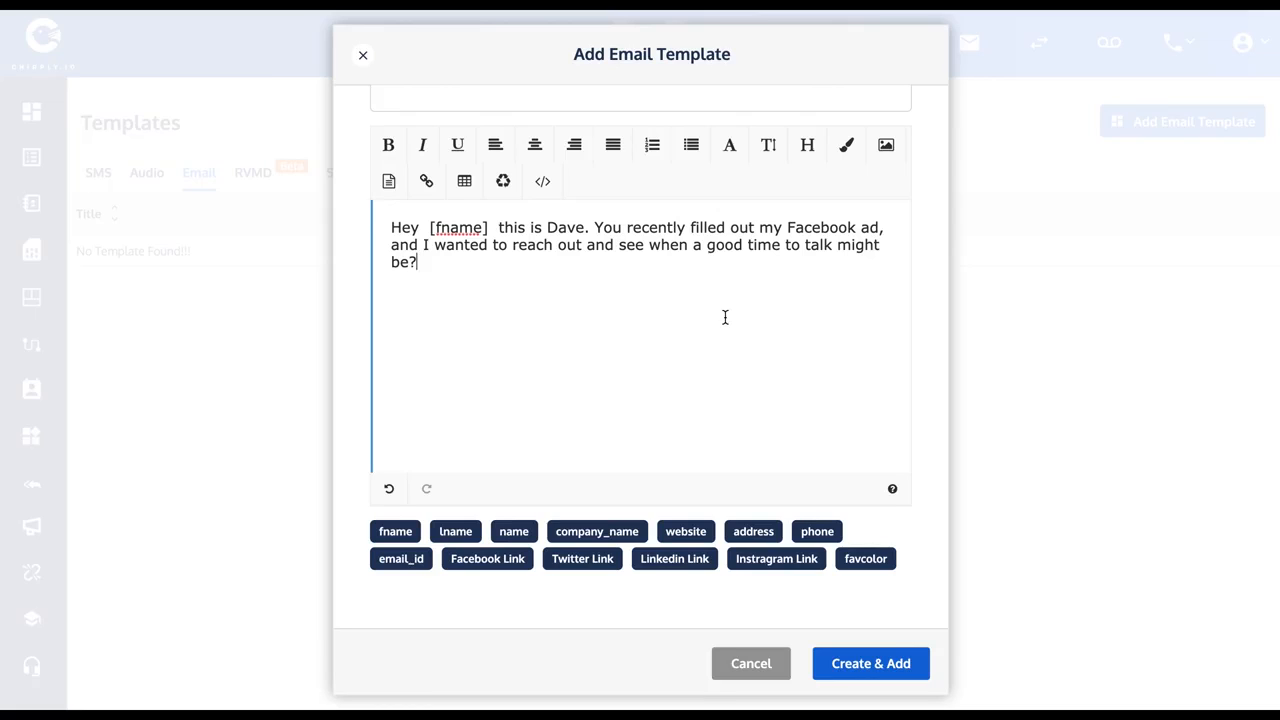
click(870, 662)
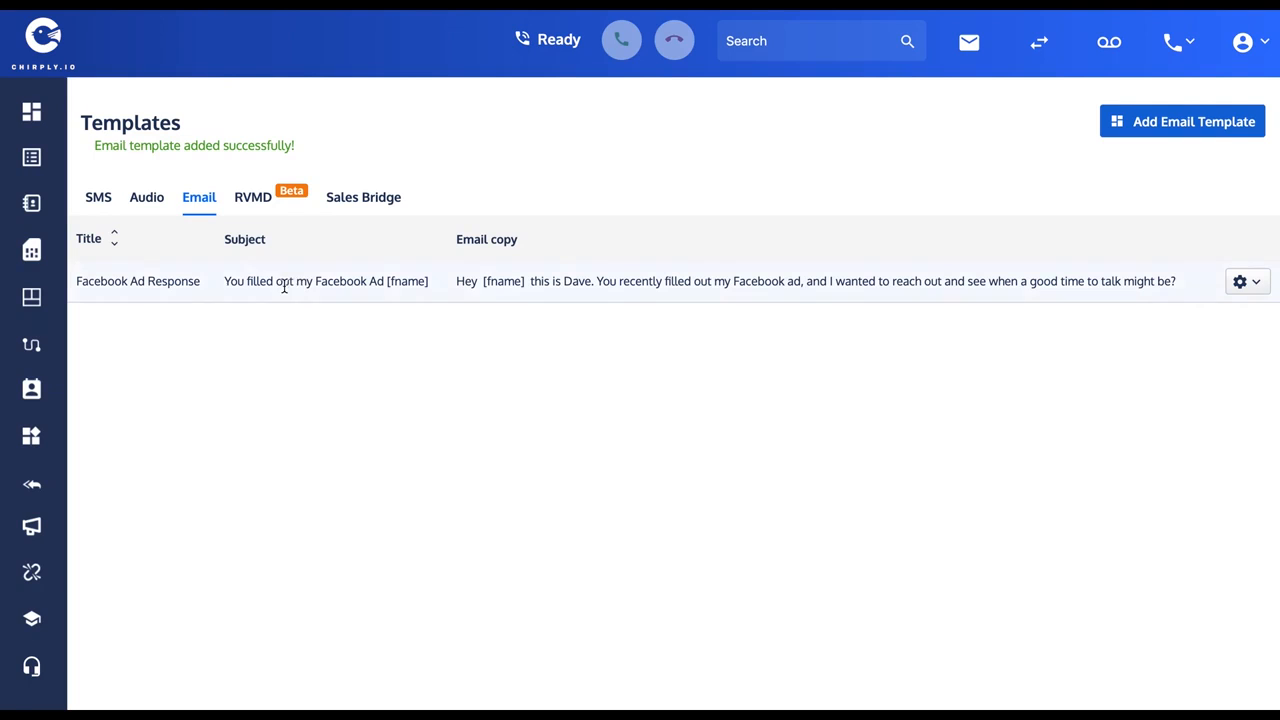
click(147, 198)
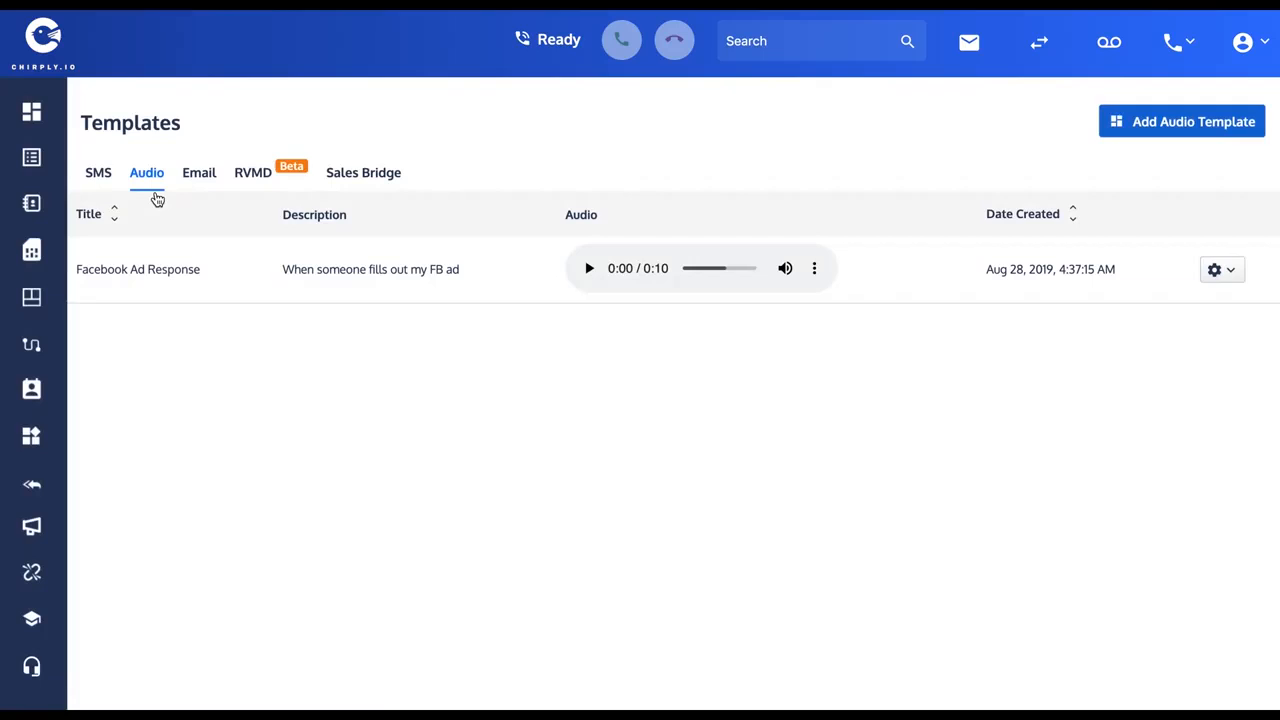
click(100, 173)
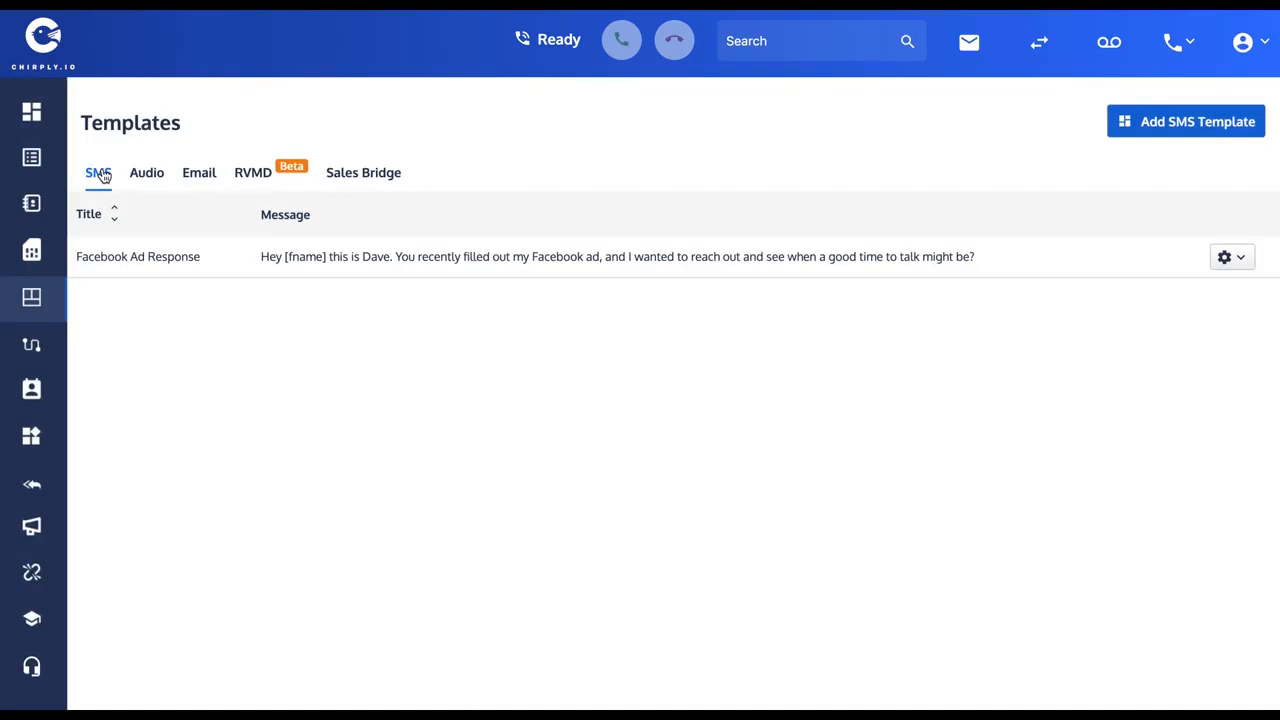
Open the Training Demo List and select all of its leads.
mouse_move(31, 157)
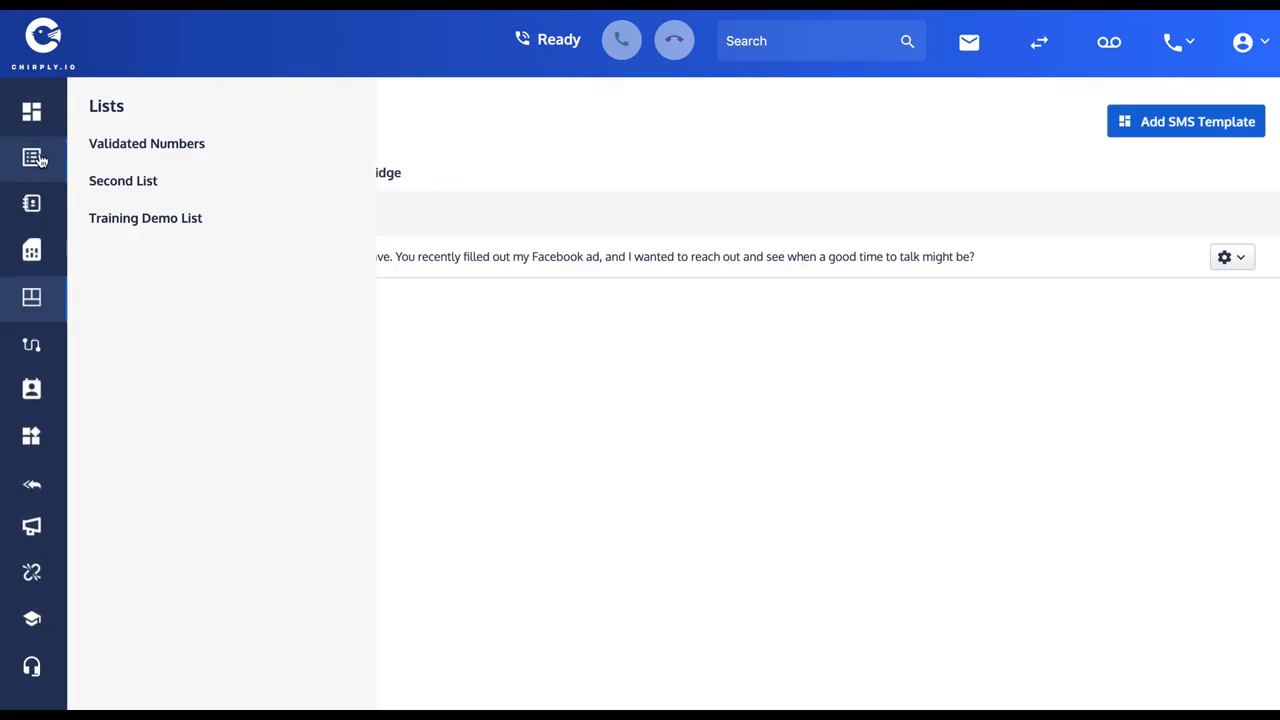
click(131, 219)
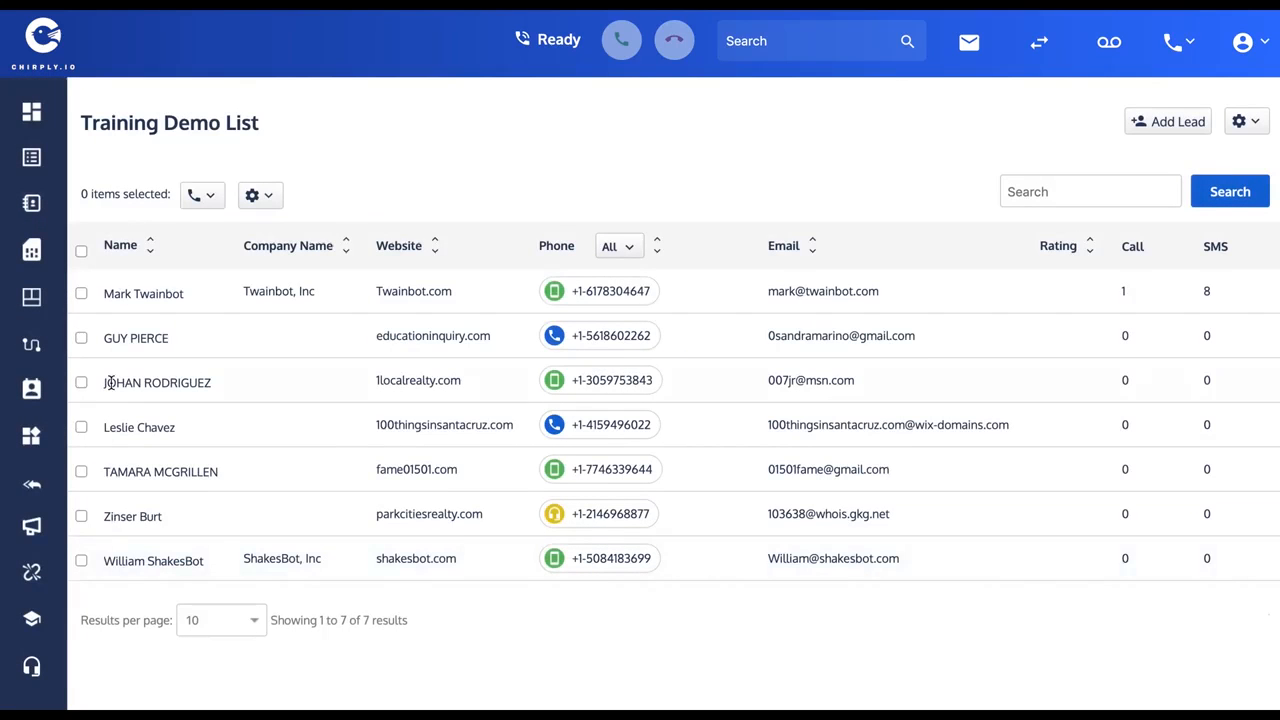
click(82, 252)
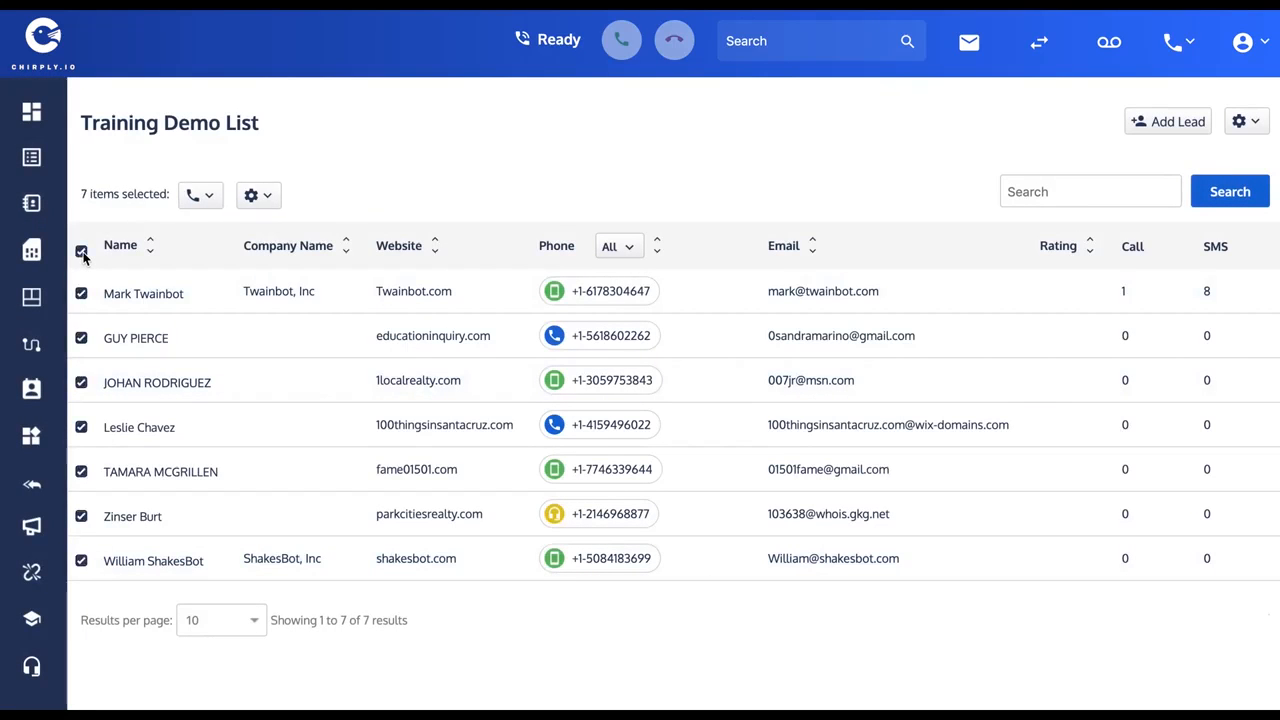
Set up a call to the selected leads and choose the "Facebook Ad Response" recording as its audio.
click(198, 196)
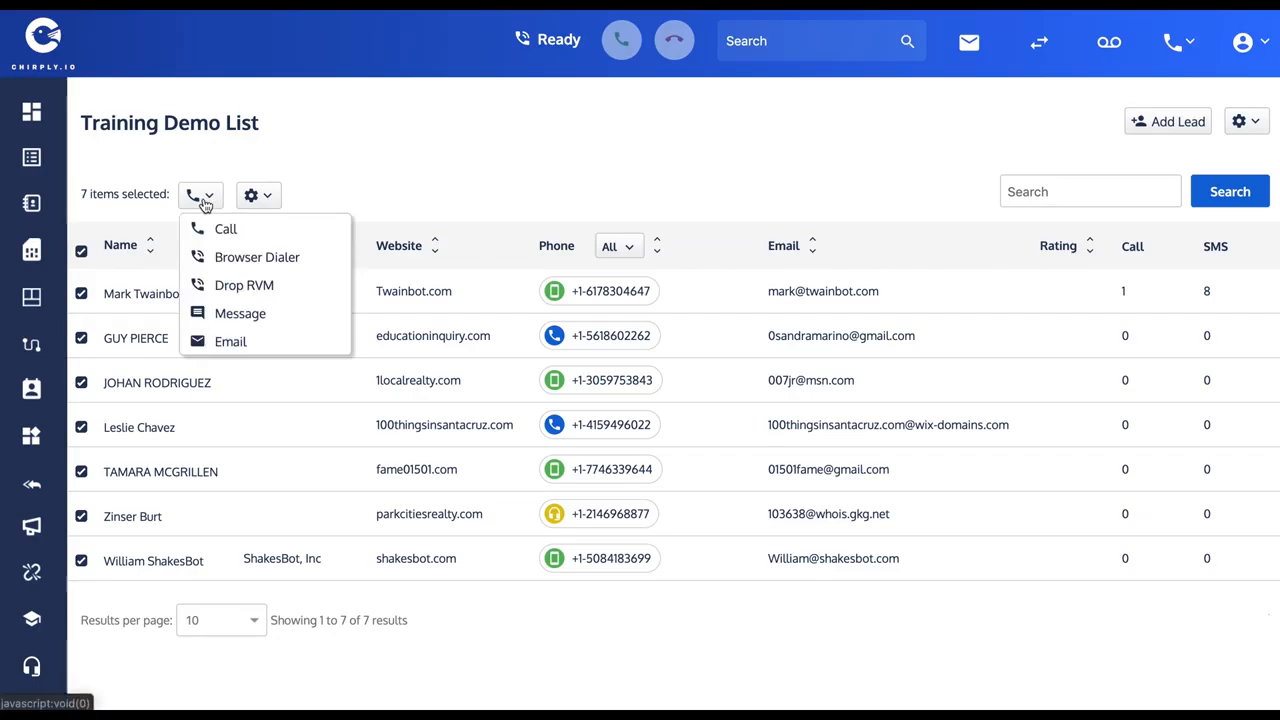
click(231, 237)
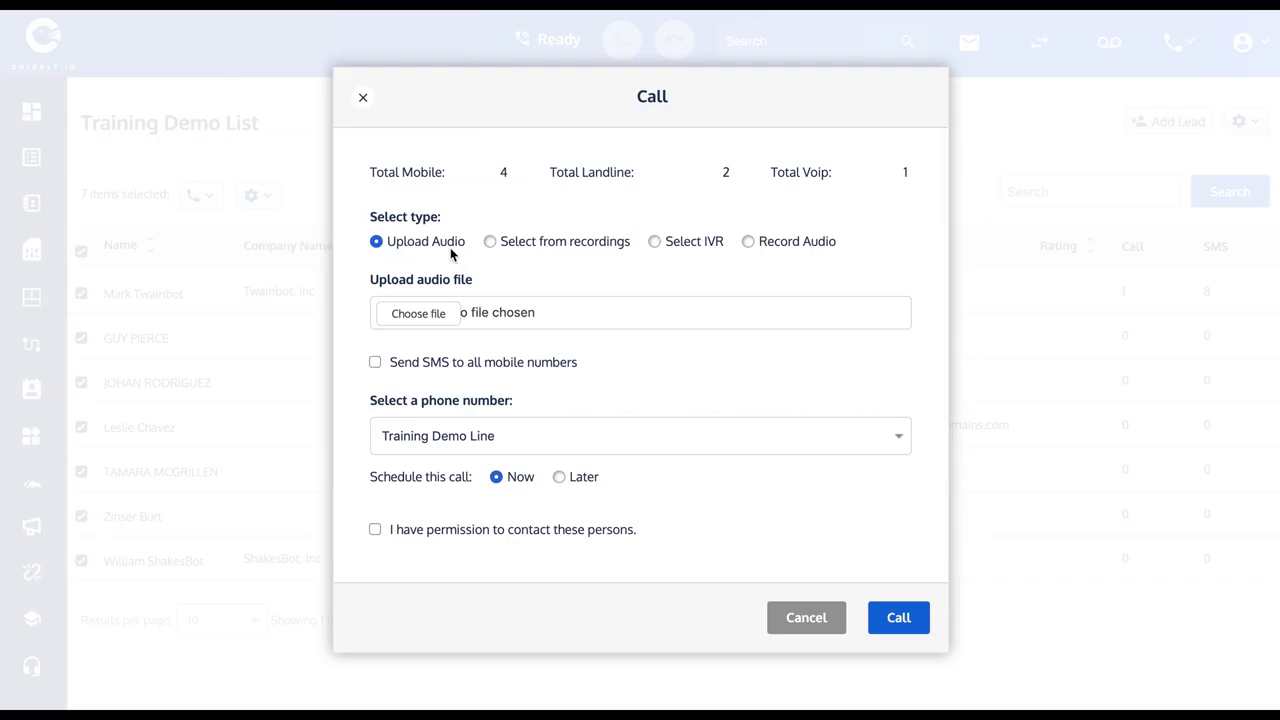
click(490, 244)
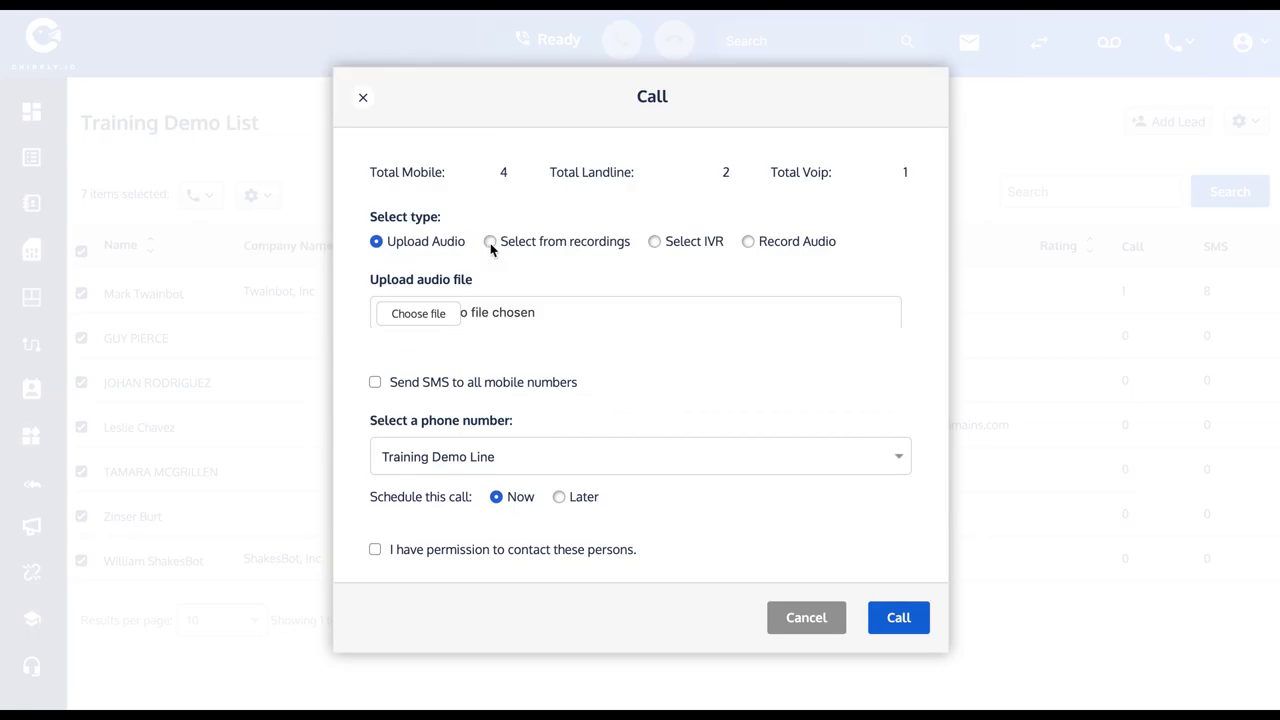
click(377, 242)
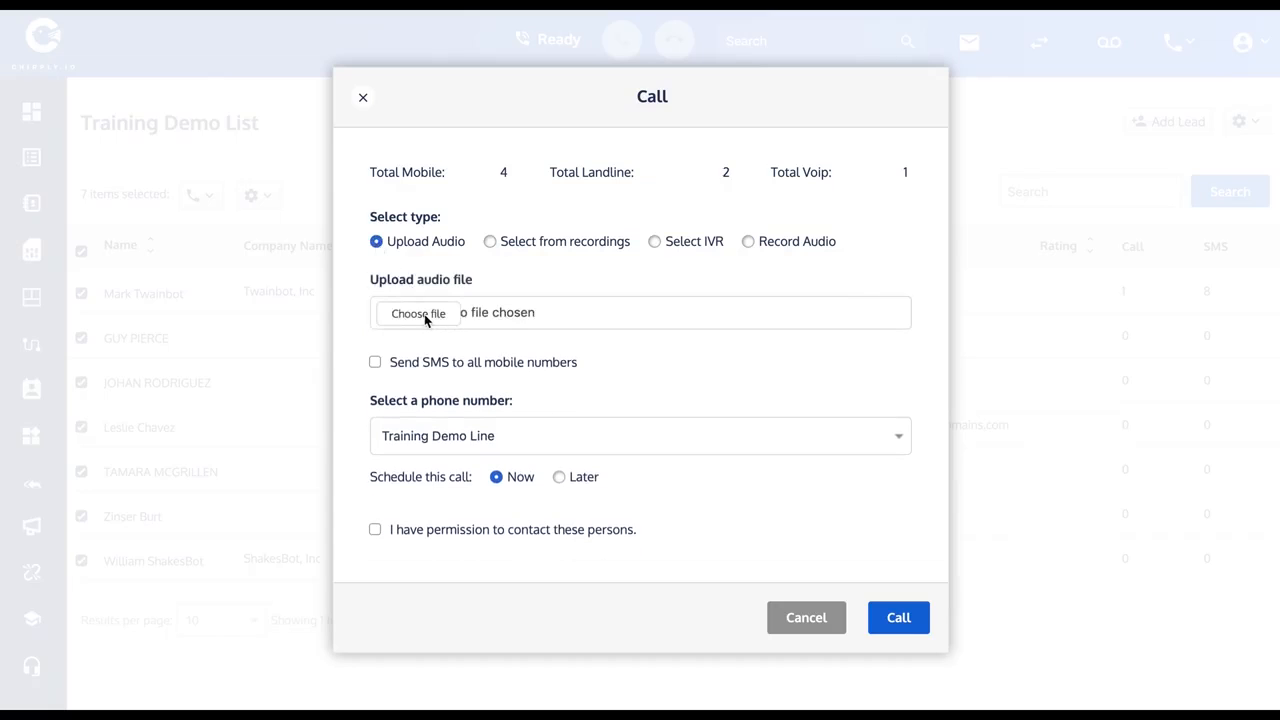
click(491, 242)
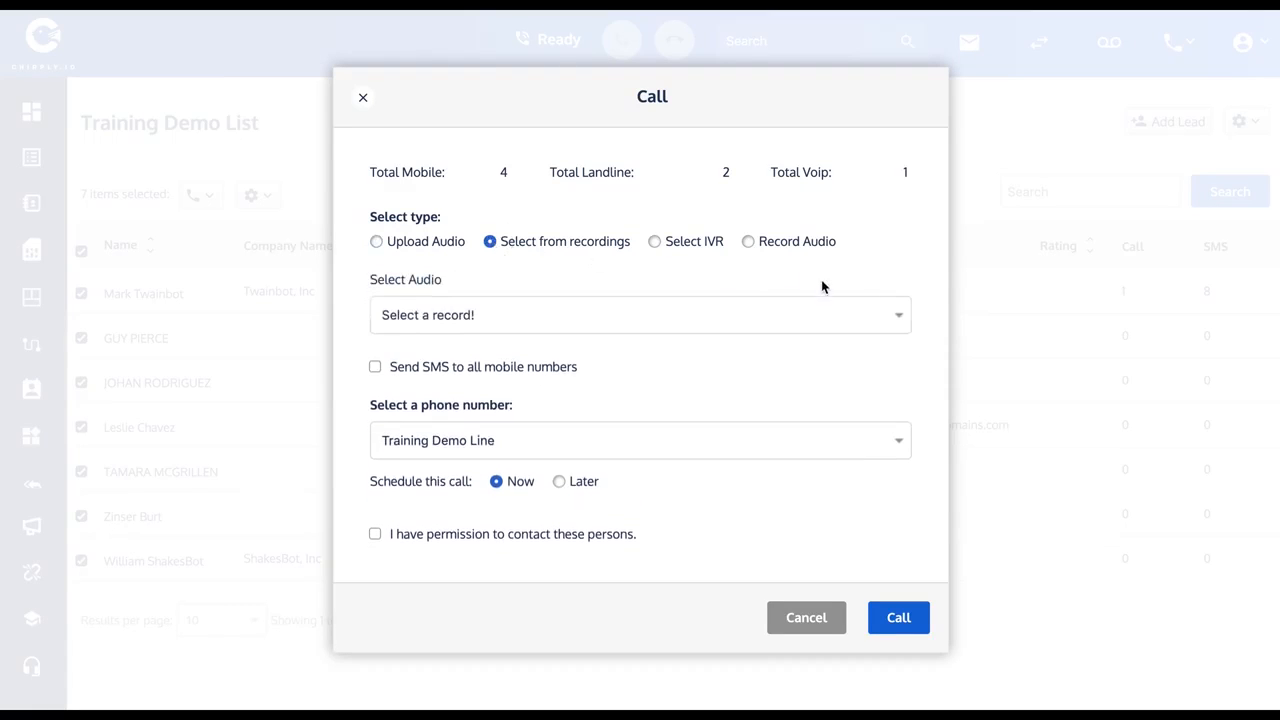
click(896, 315)
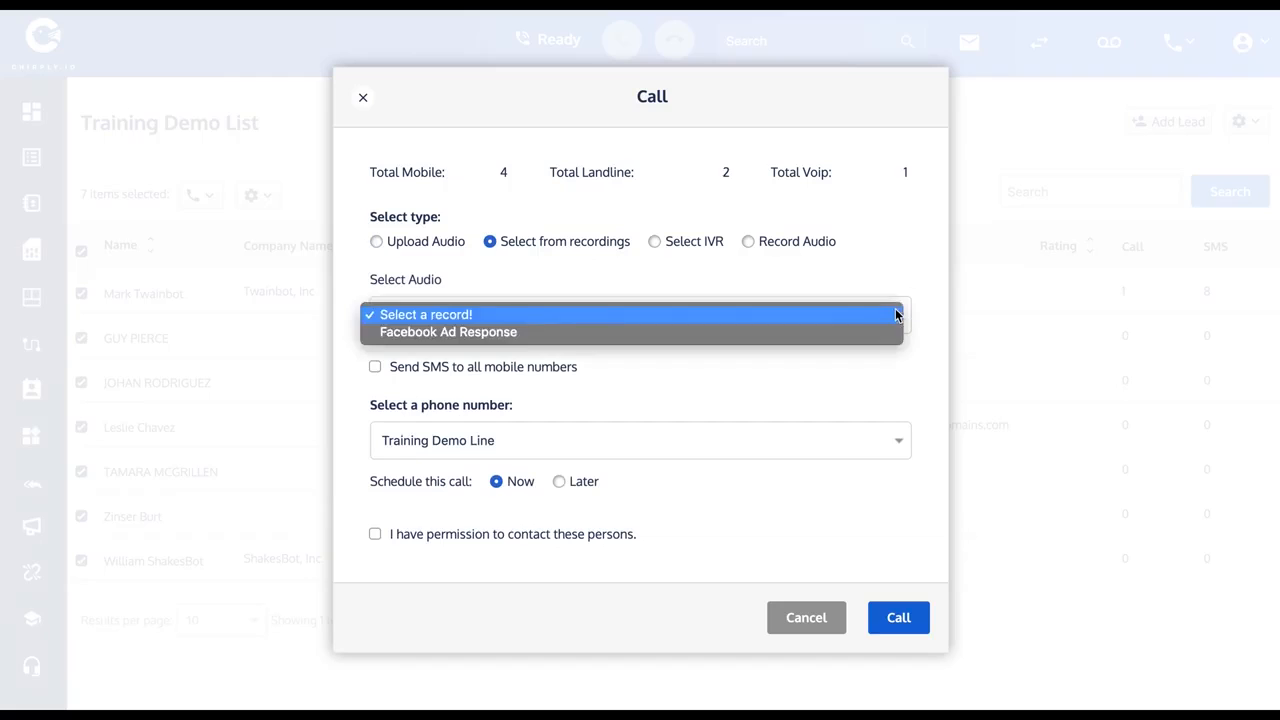
click(434, 338)
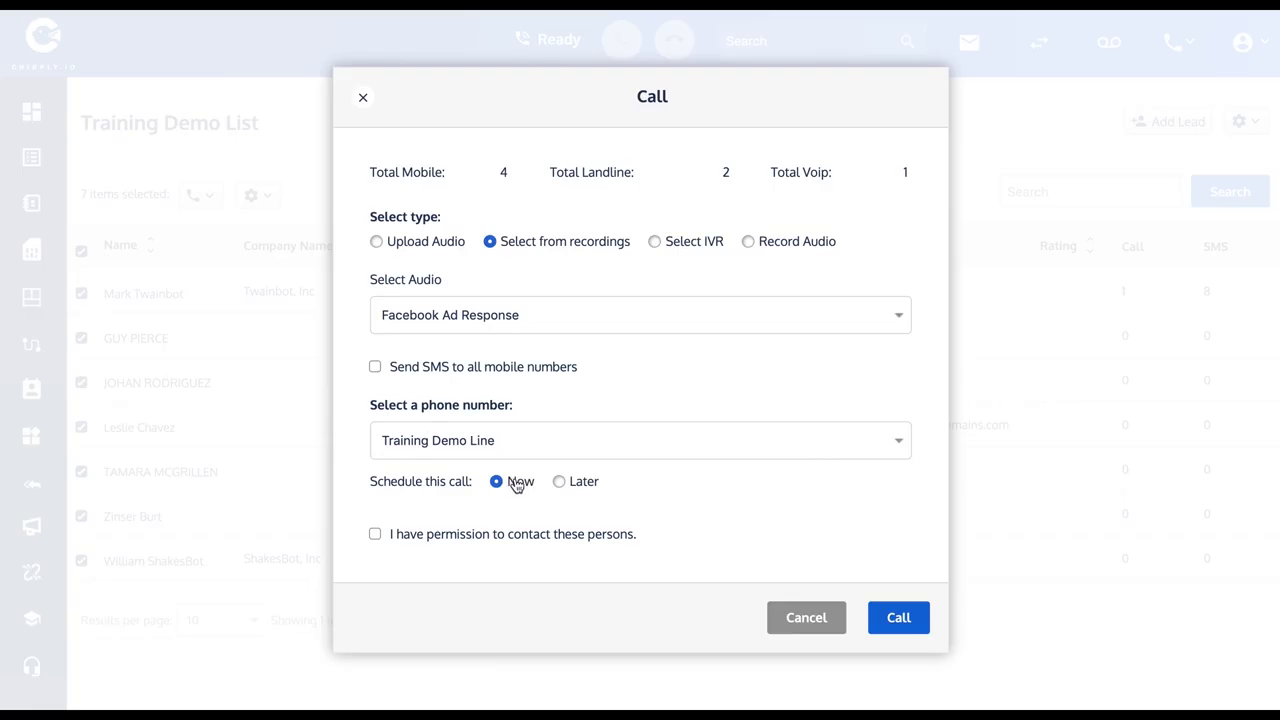
Try the Later schedule for the call, return it to Now with contact permission confirmed, and discard the call.
click(560, 482)
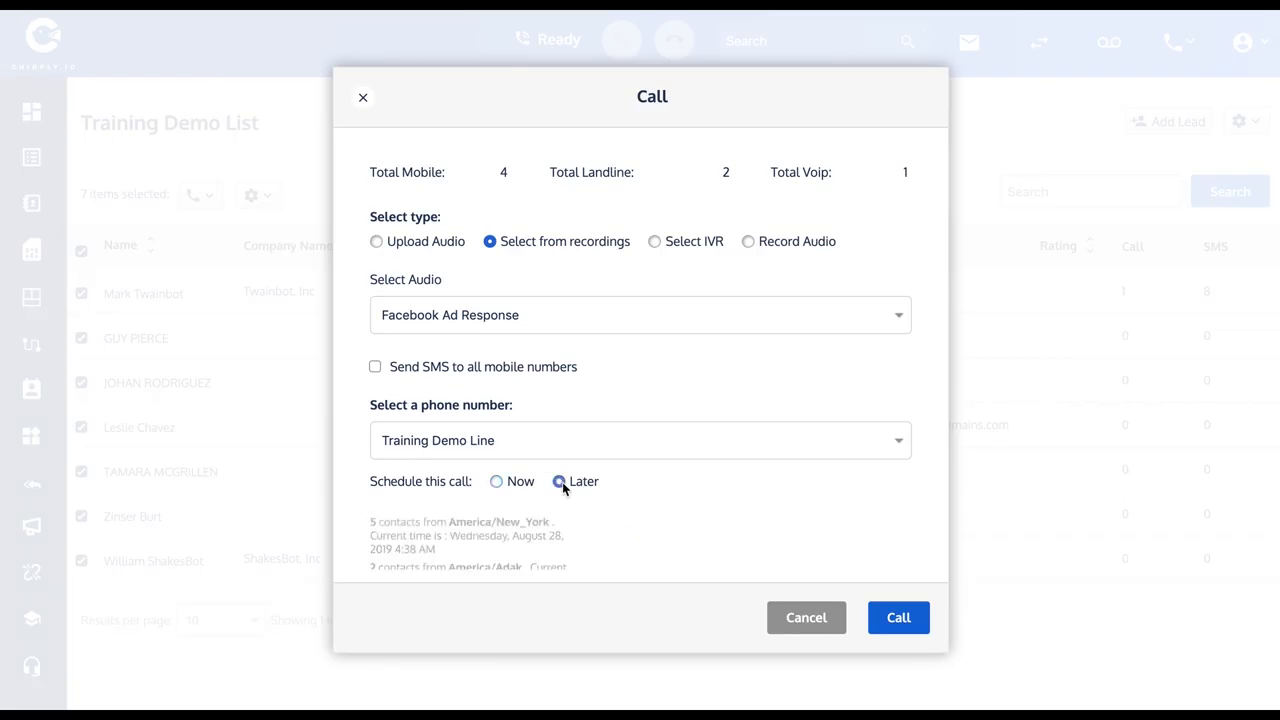
scroll(627, 506, down, 3)
scroll(628, 504, up, 2)
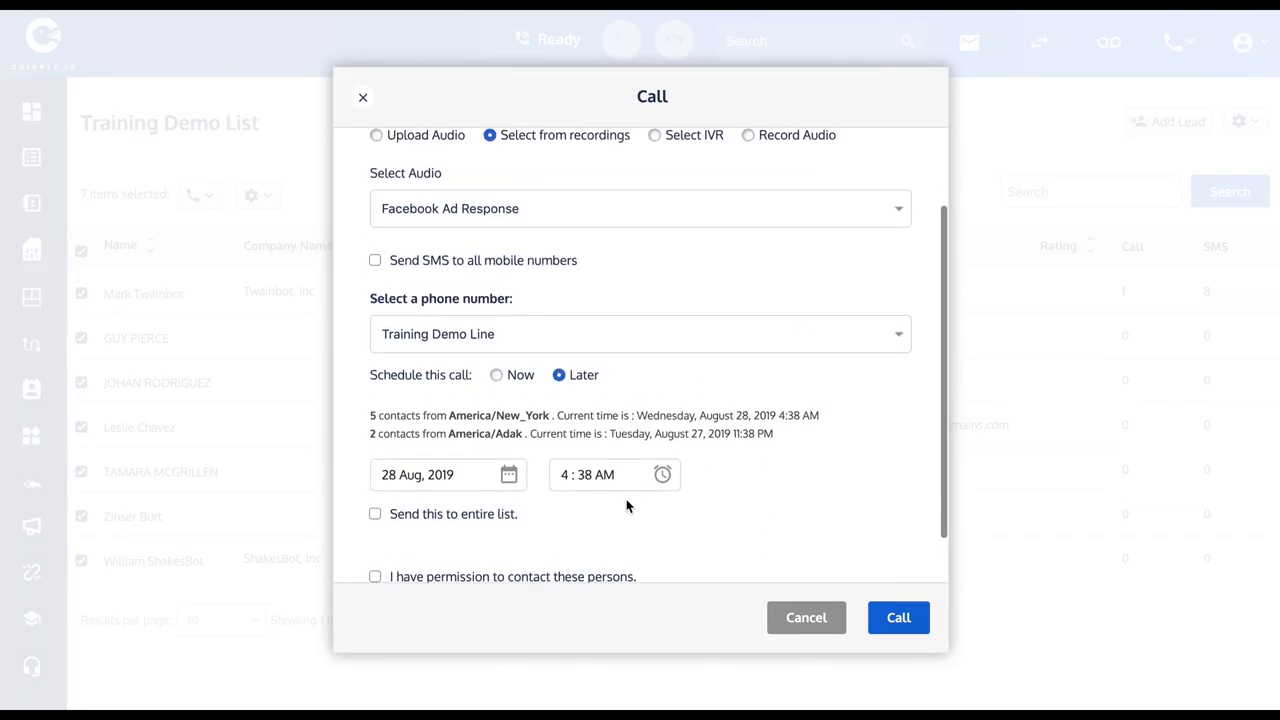
click(496, 443)
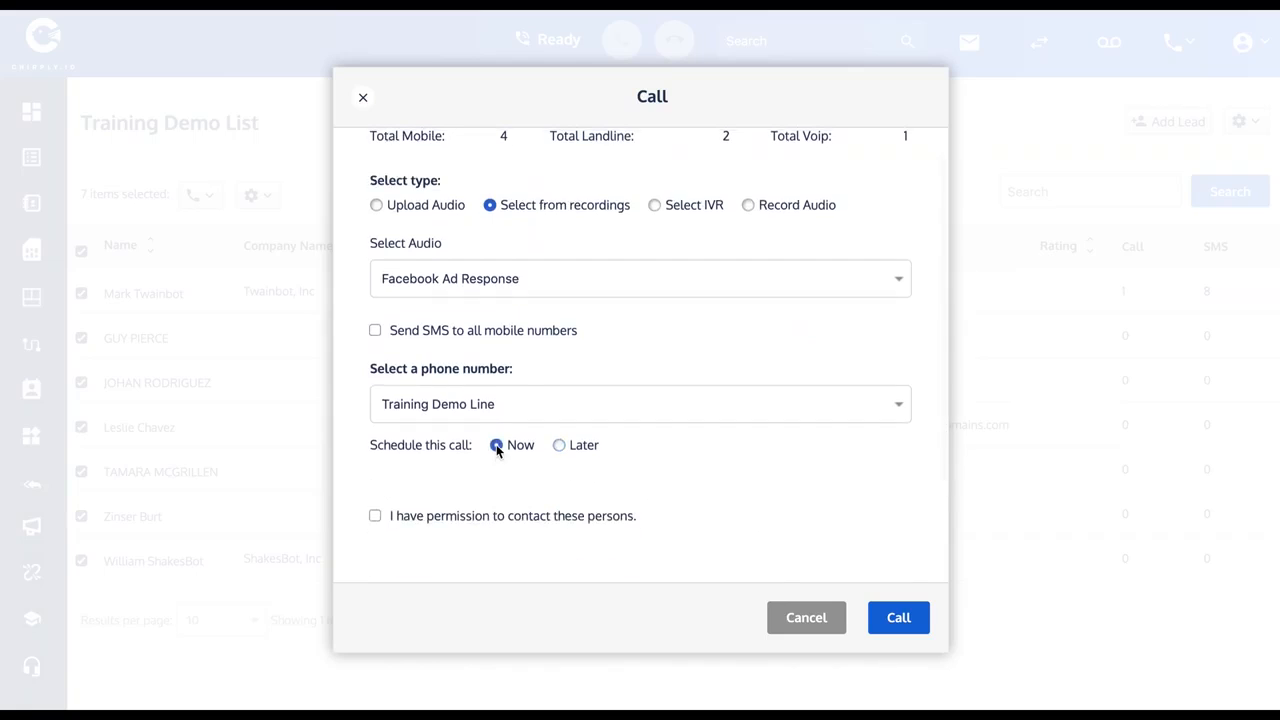
click(375, 517)
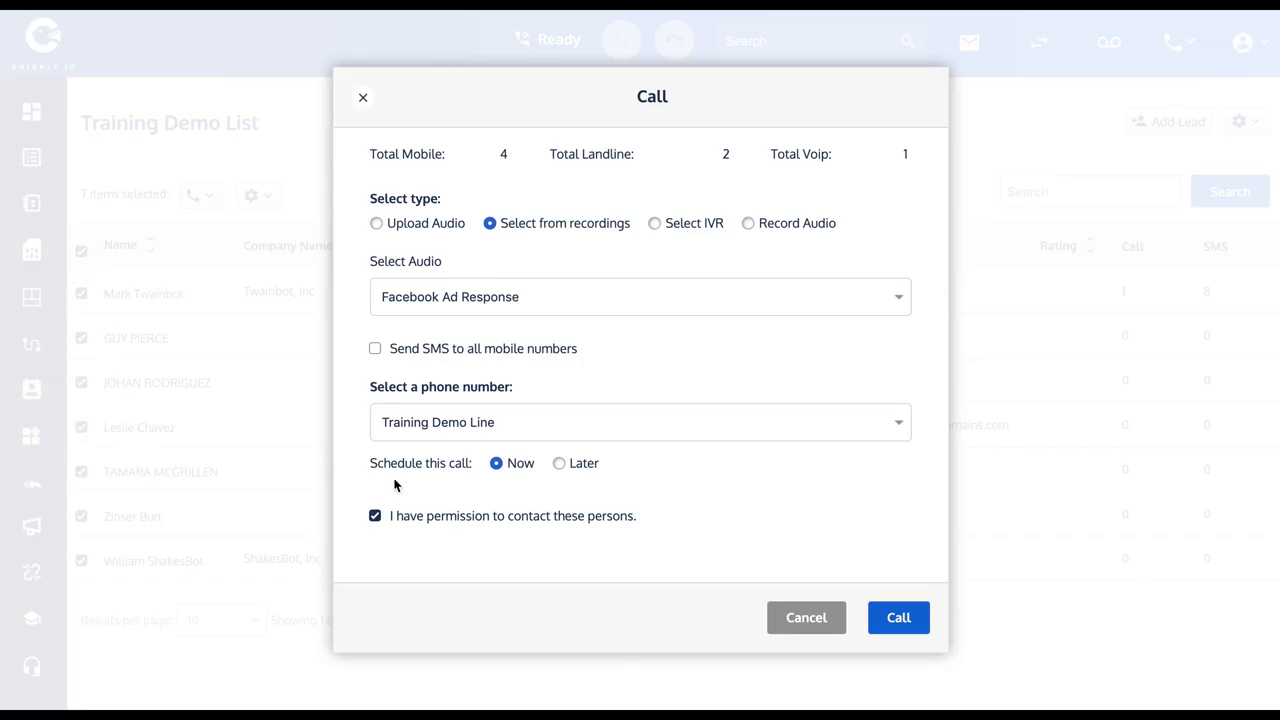
click(808, 618)
Start an SMS message to the selected leads and try writing placeholder text in its body.
click(210, 198)
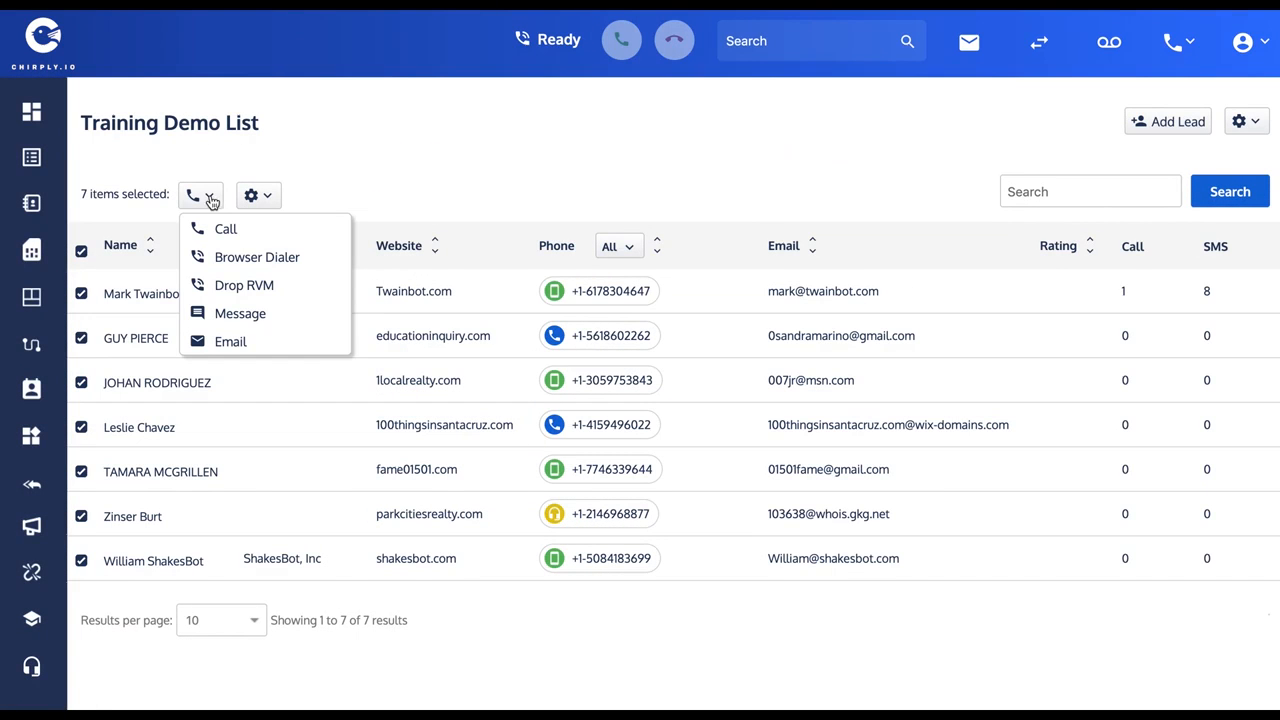
click(237, 320)
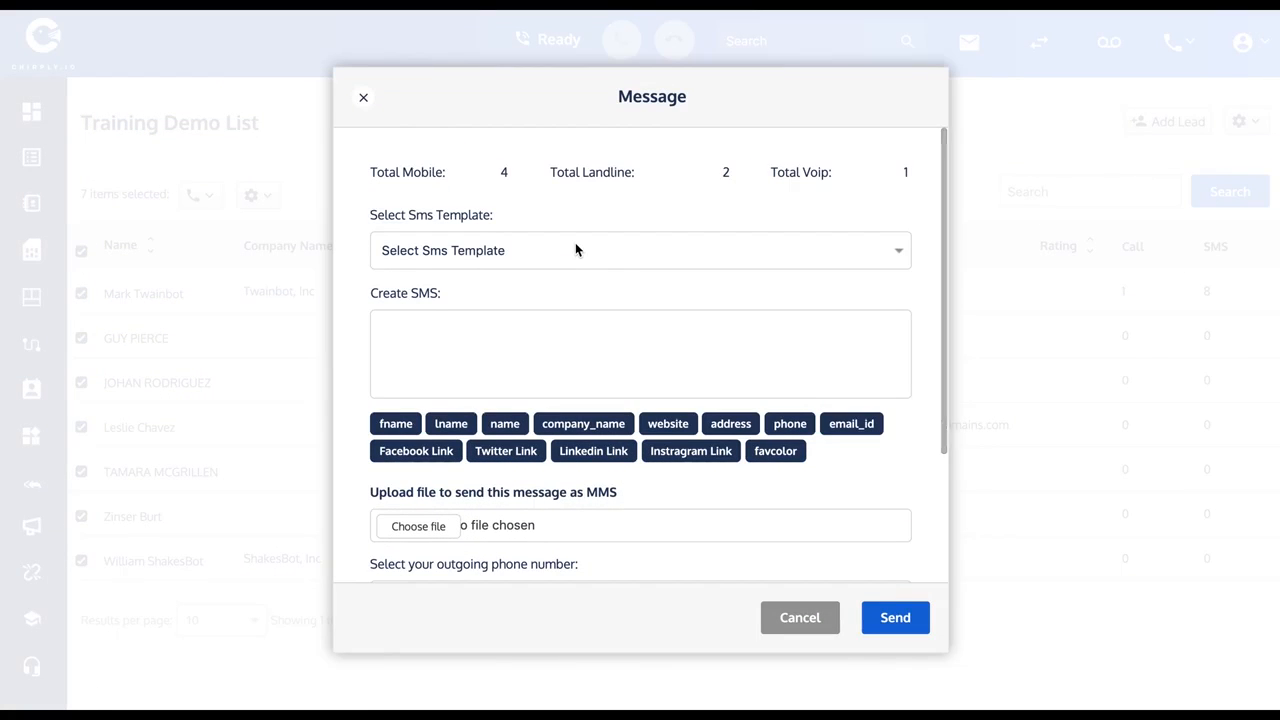
text(ghghgh)
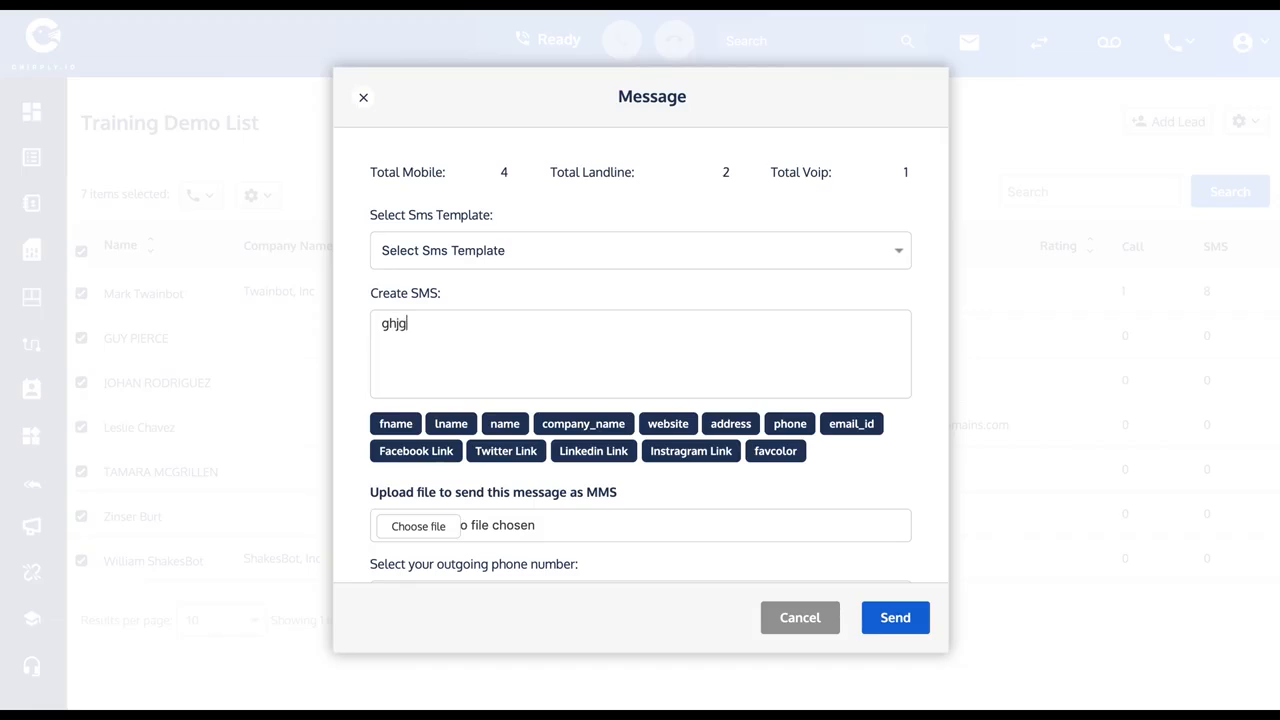
key(BackSpace)
key(BackSpace)
key(BackSpace)
key(BackSpace)
key(BackSpace)
key(BackSpace)
Fill the SMS from the "Facebook Ad Response" template and close the message without sending it.
click(897, 252)
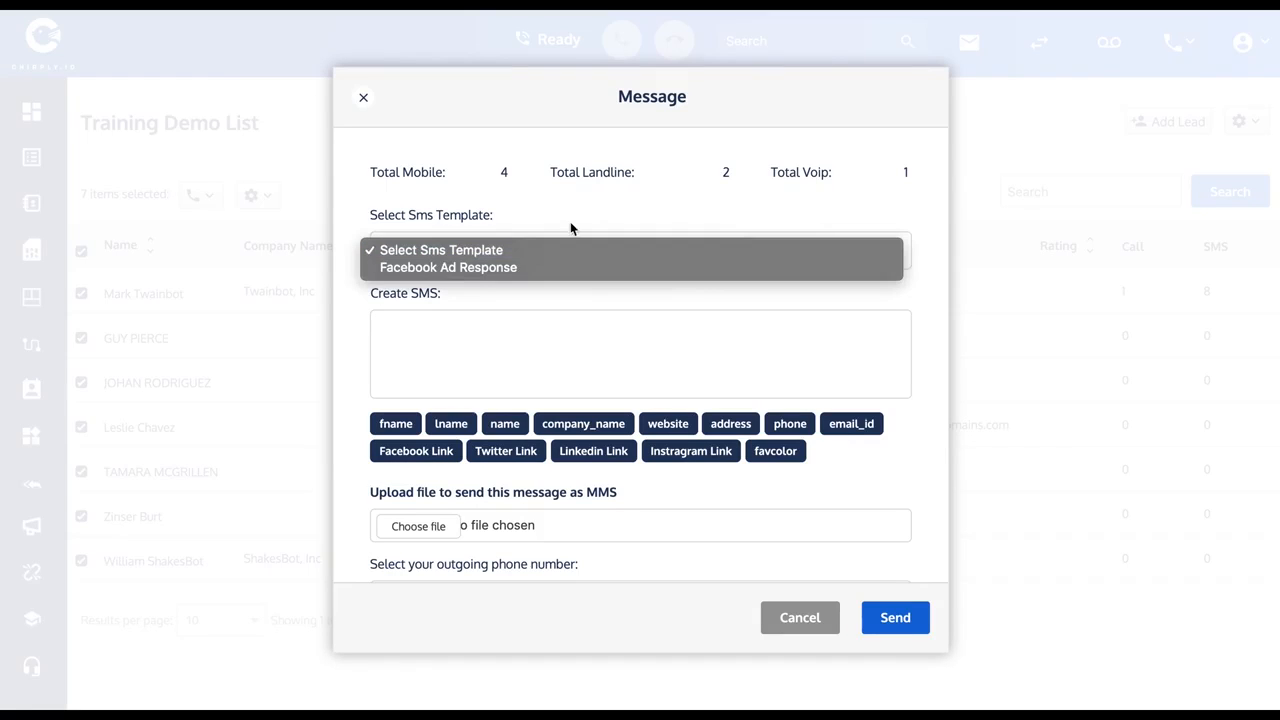
click(478, 268)
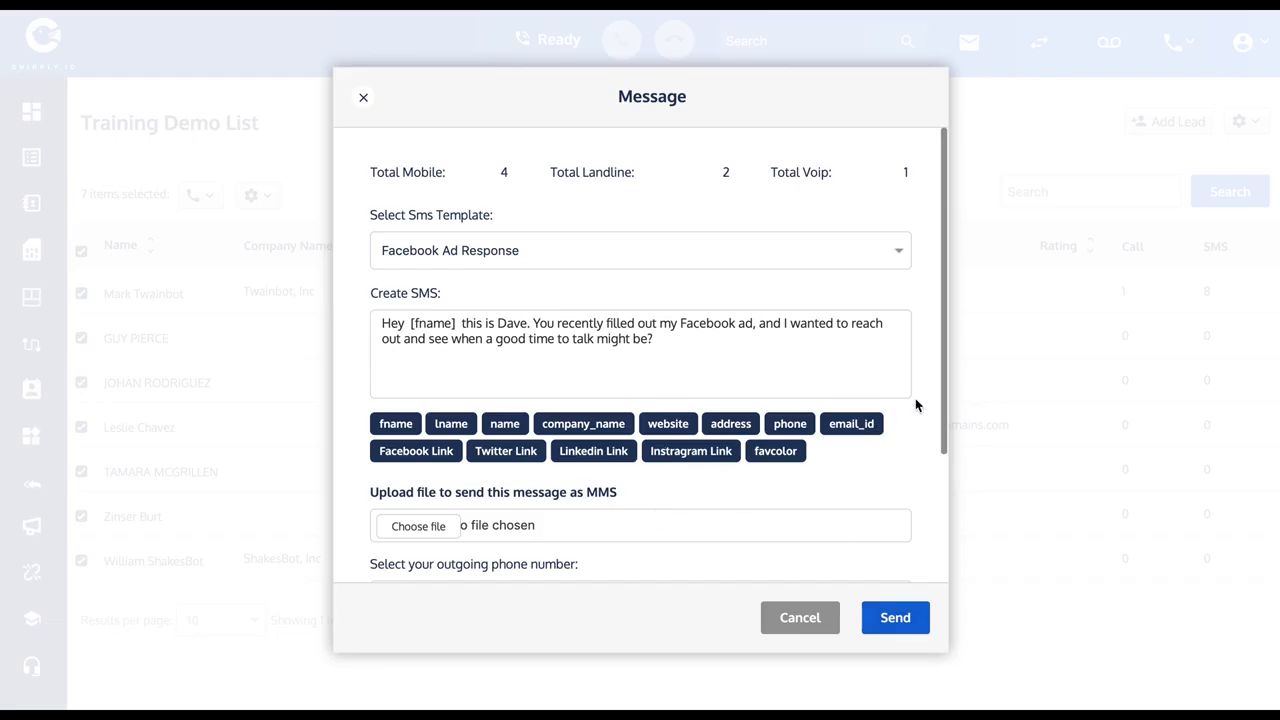
scroll(916, 404, down, 2)
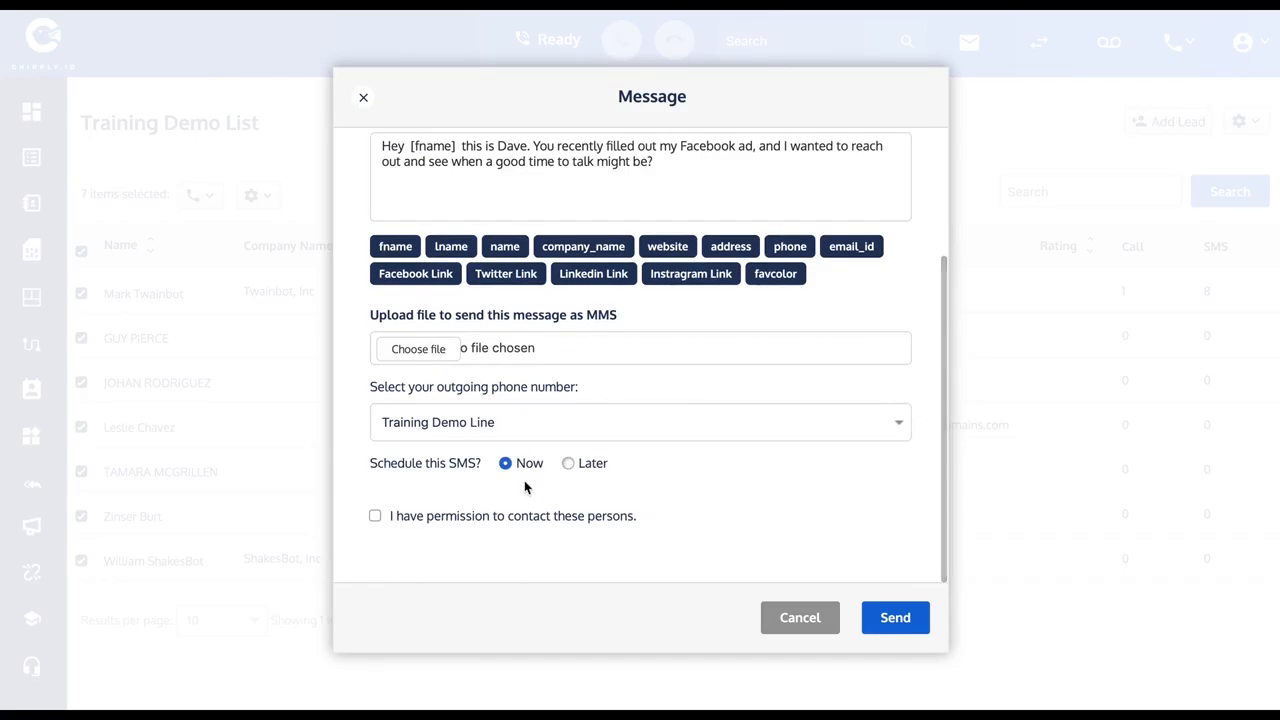
click(363, 97)
Start an email to the selected leads and fill it from the "Facebook Ad Response" template.
click(200, 195)
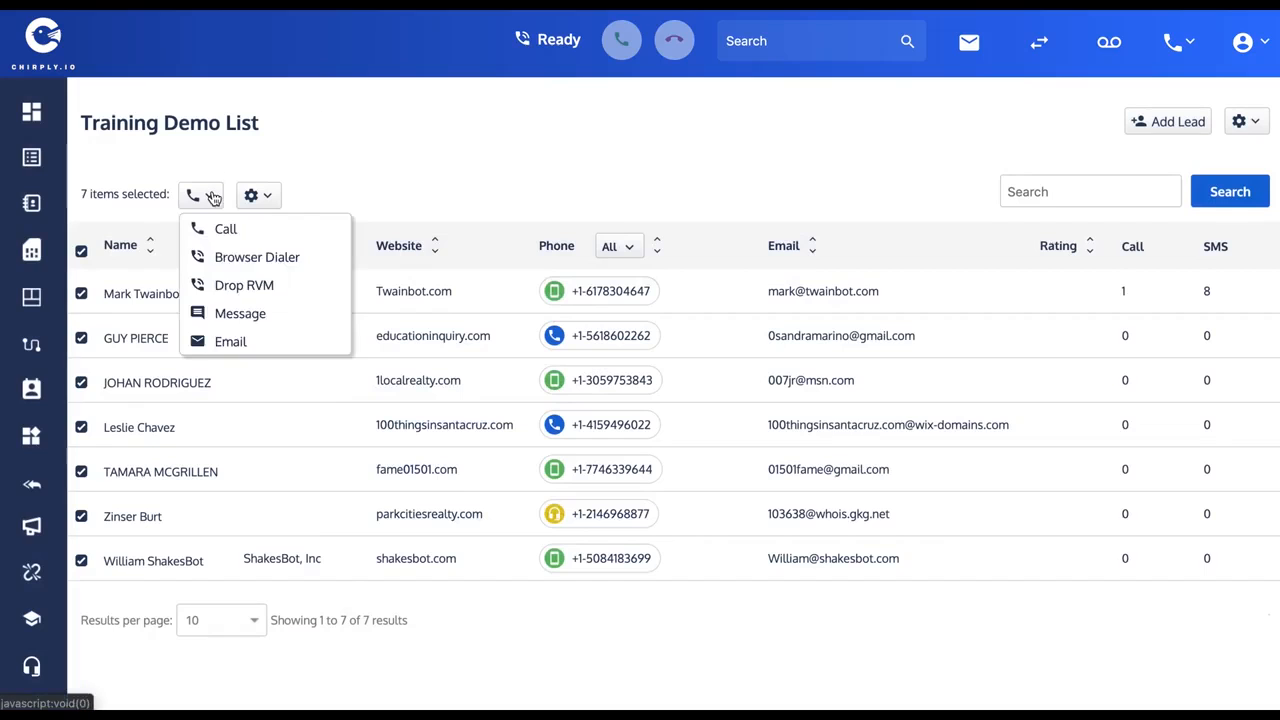
click(230, 342)
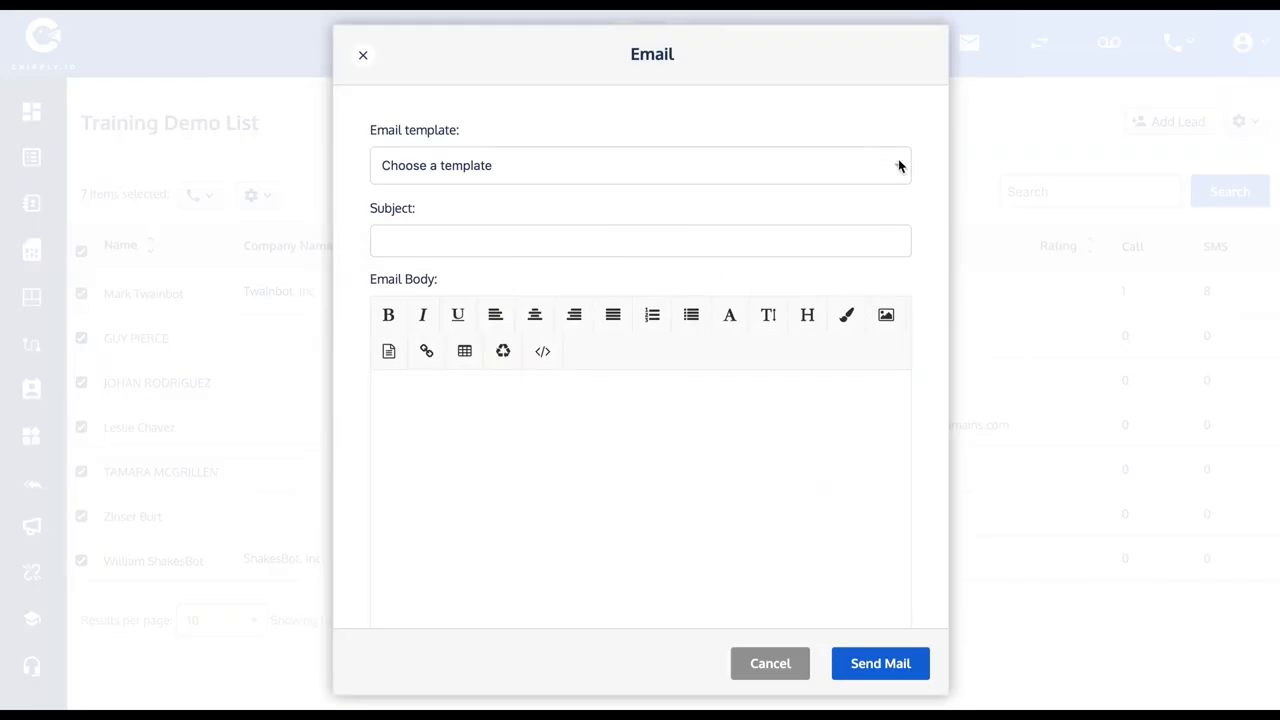
click(406, 240)
click(664, 482)
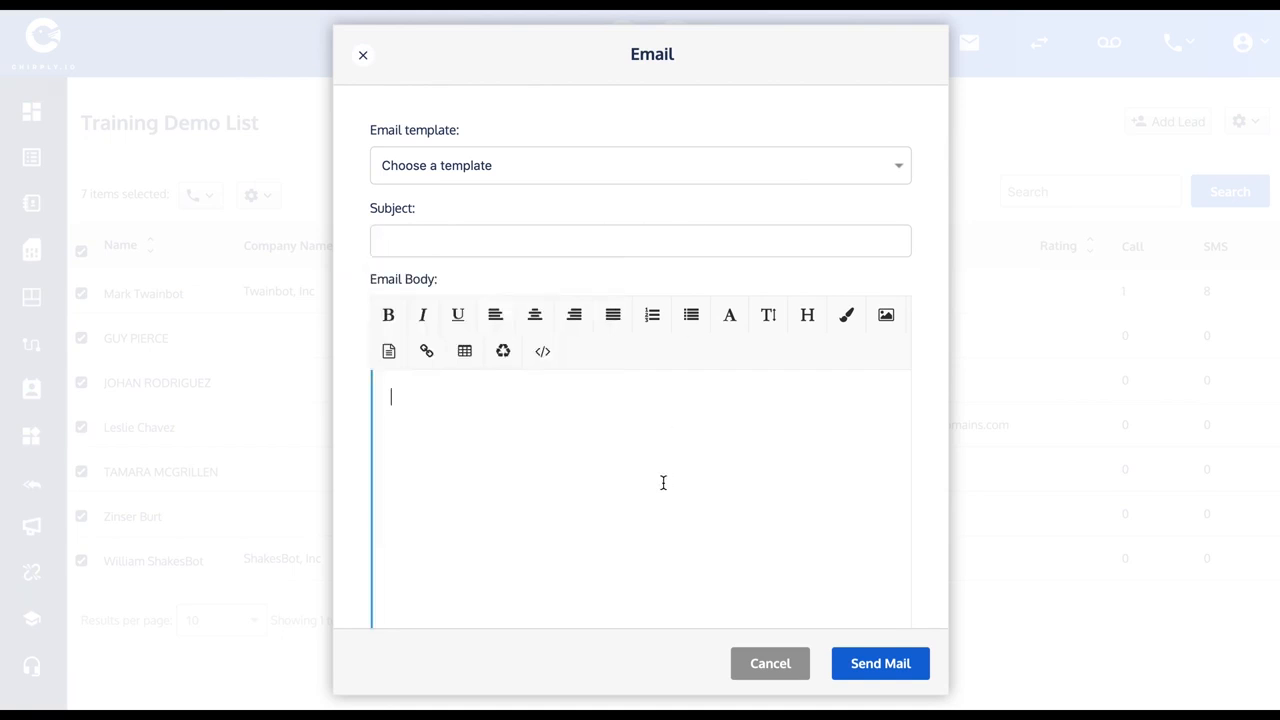
click(898, 167)
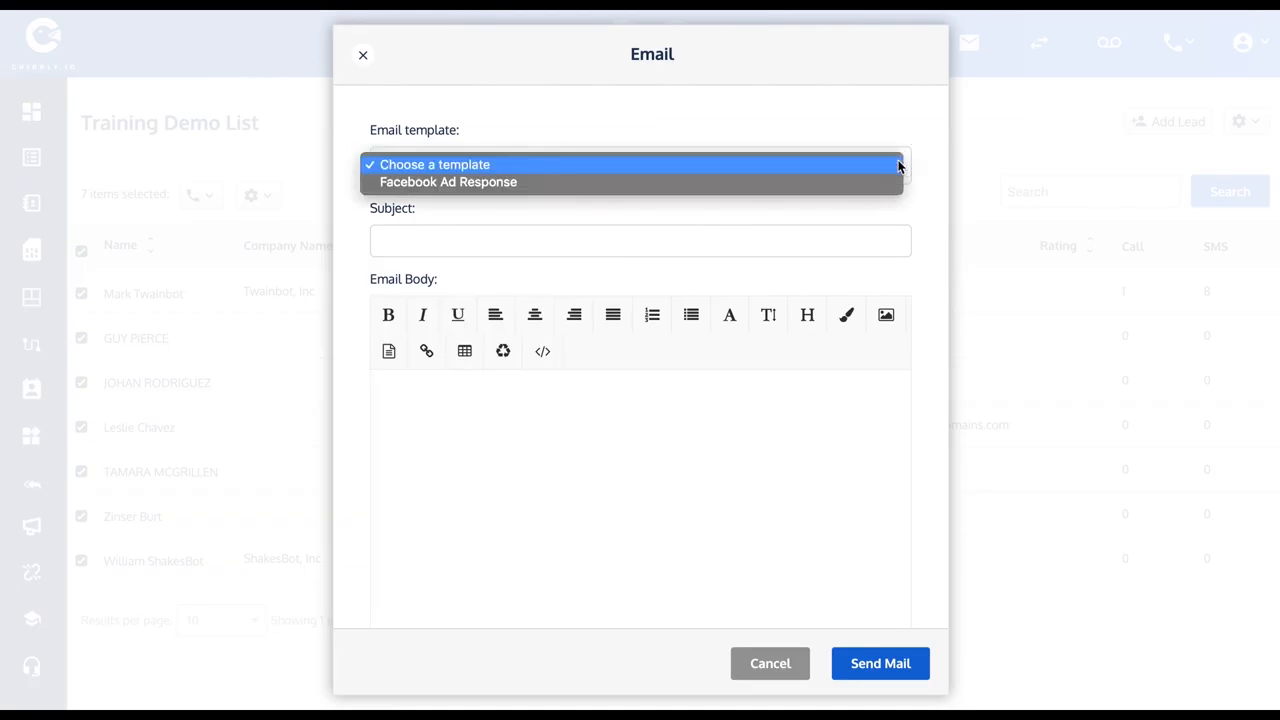
click(461, 183)
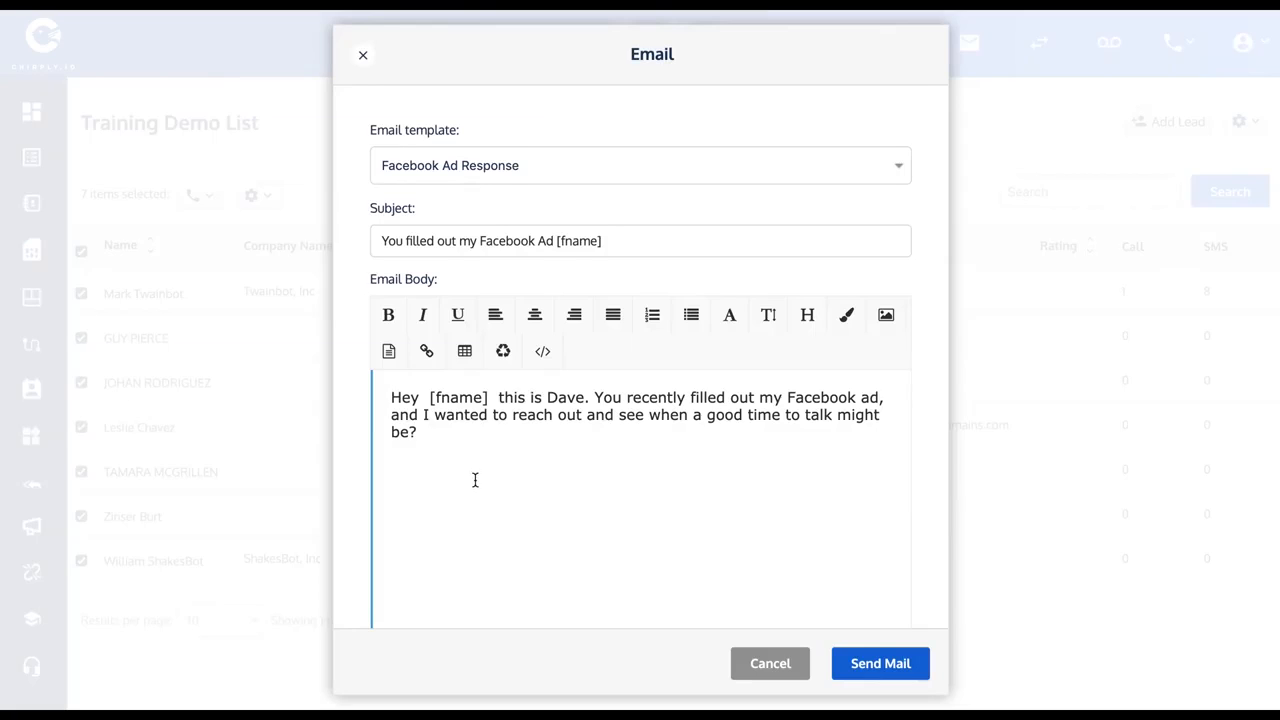
Delete the sender's self-introduction after [fname] in the email body.
scroll(475, 480, down, 1)
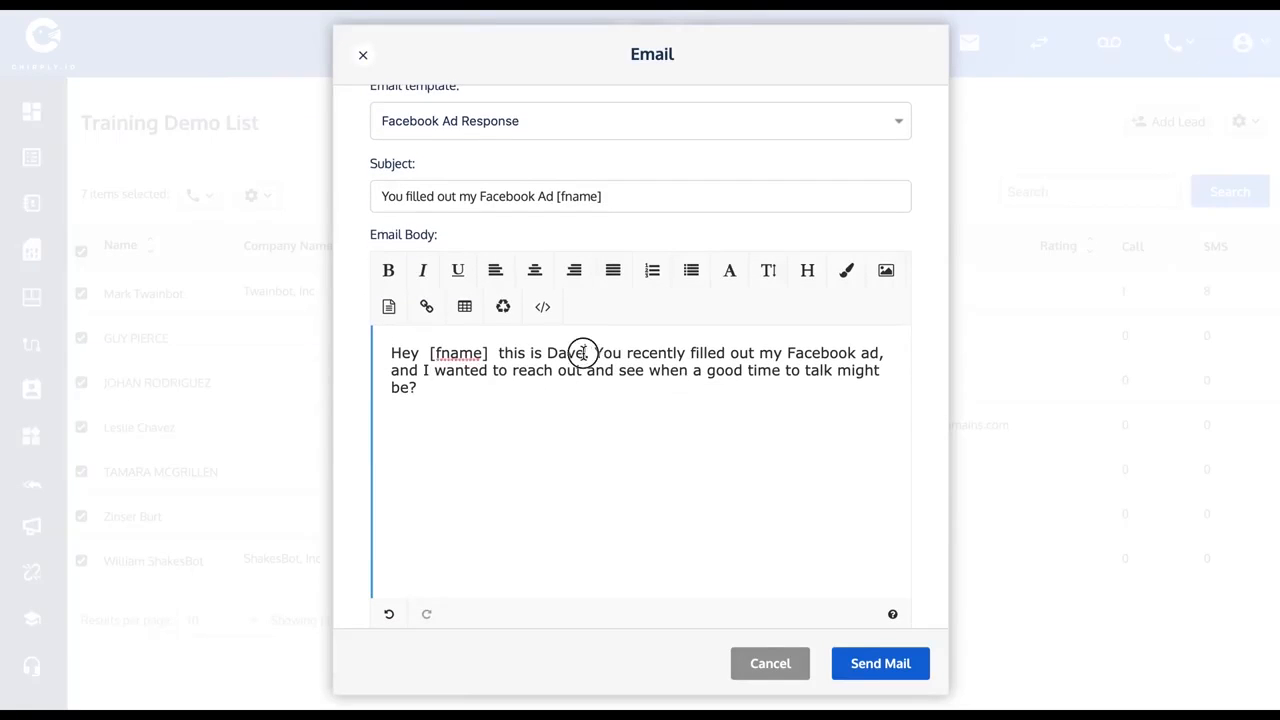
drag(586, 353, 510, 352)
key(BackSpace)
key(BackSpace)
key(BackSpace)
key(BackSpace)
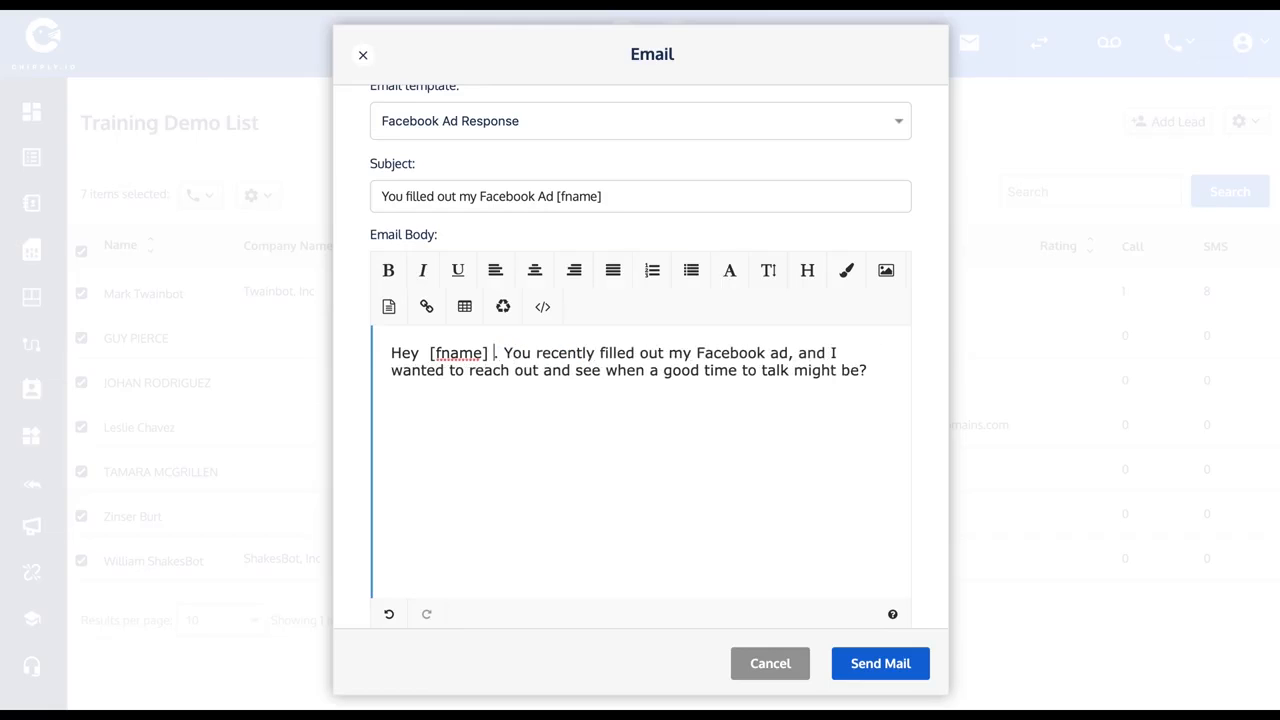
Confirm permission to contact the leads and close the email without sending it.
scroll(780, 497, down, 2)
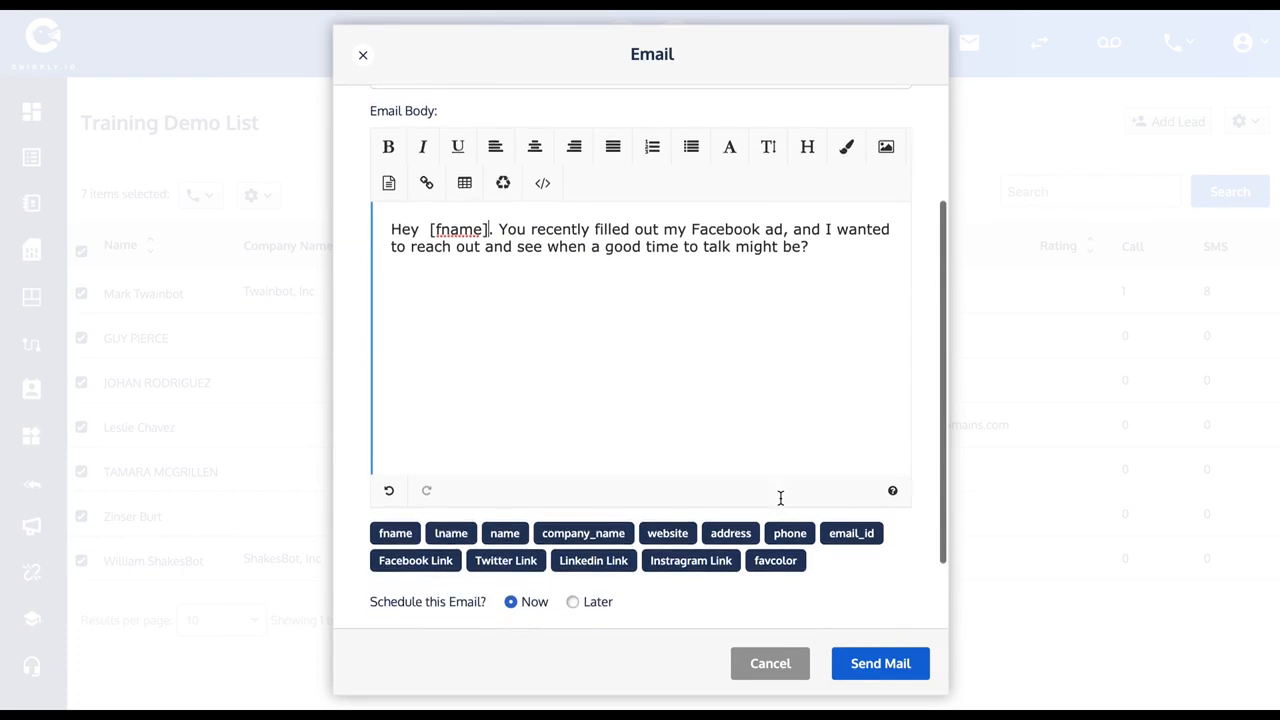
scroll(742, 503, down, 1)
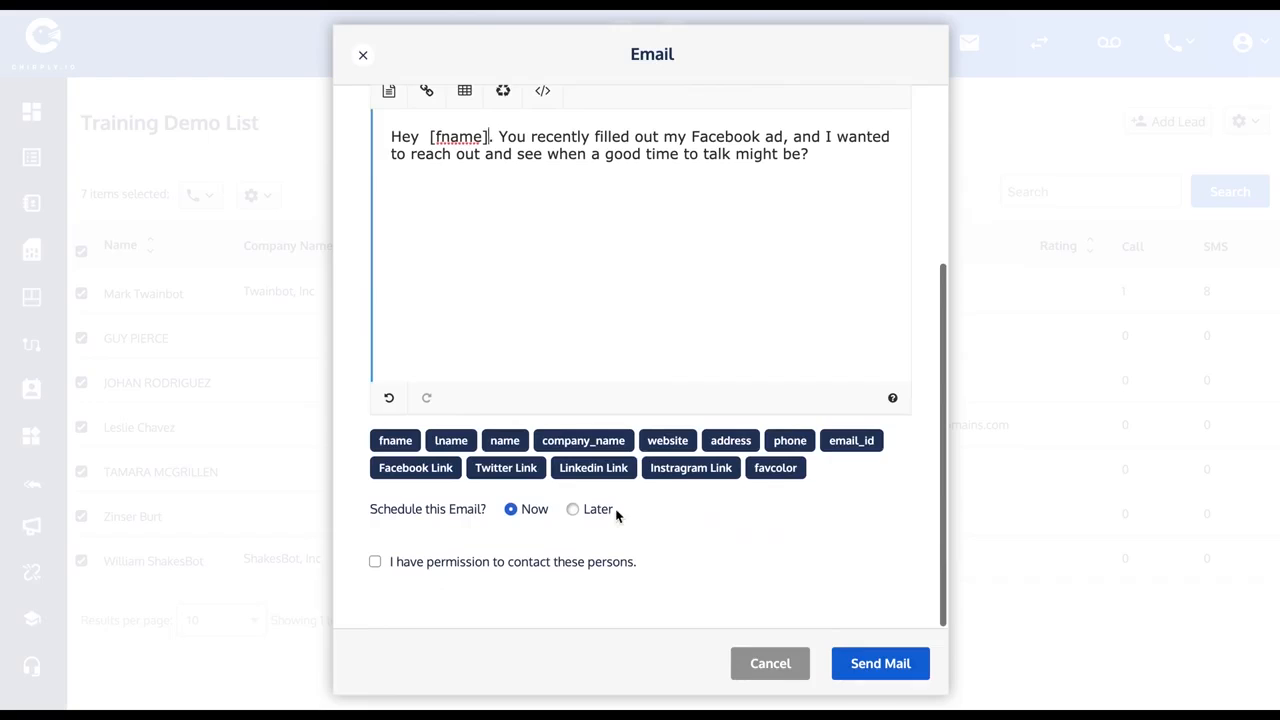
click(375, 563)
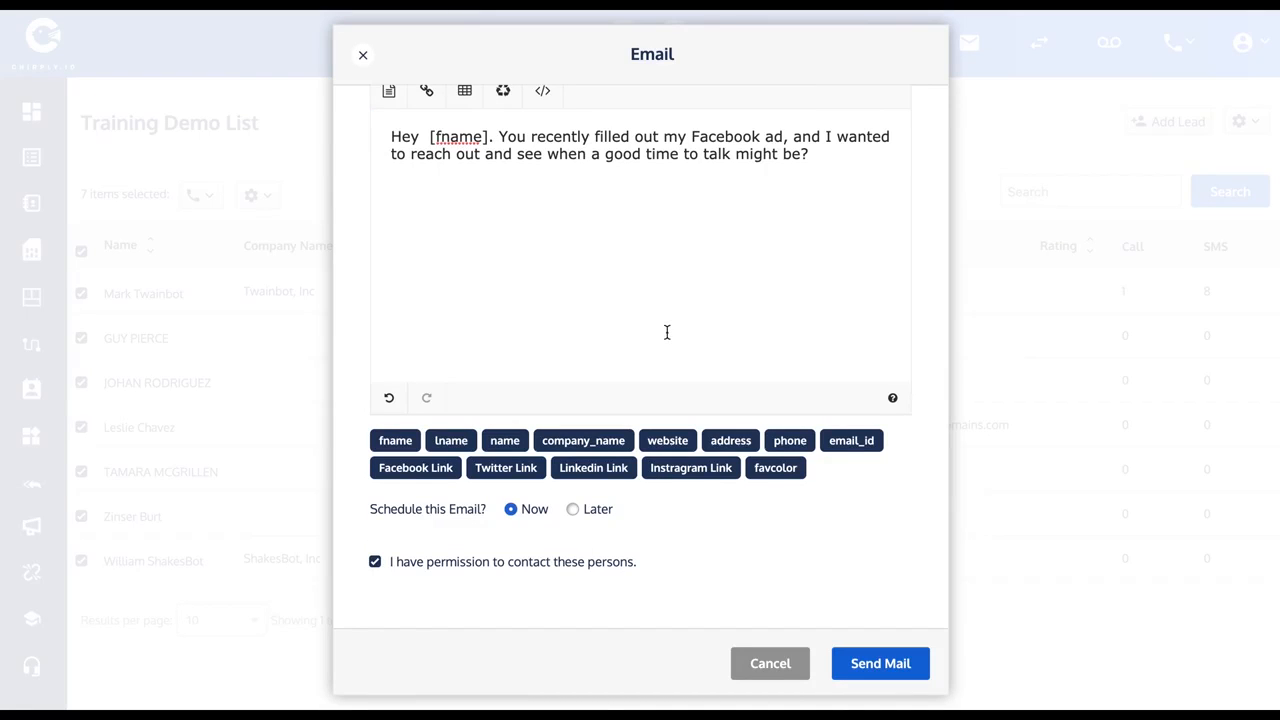
scroll(757, 403, up, 3)
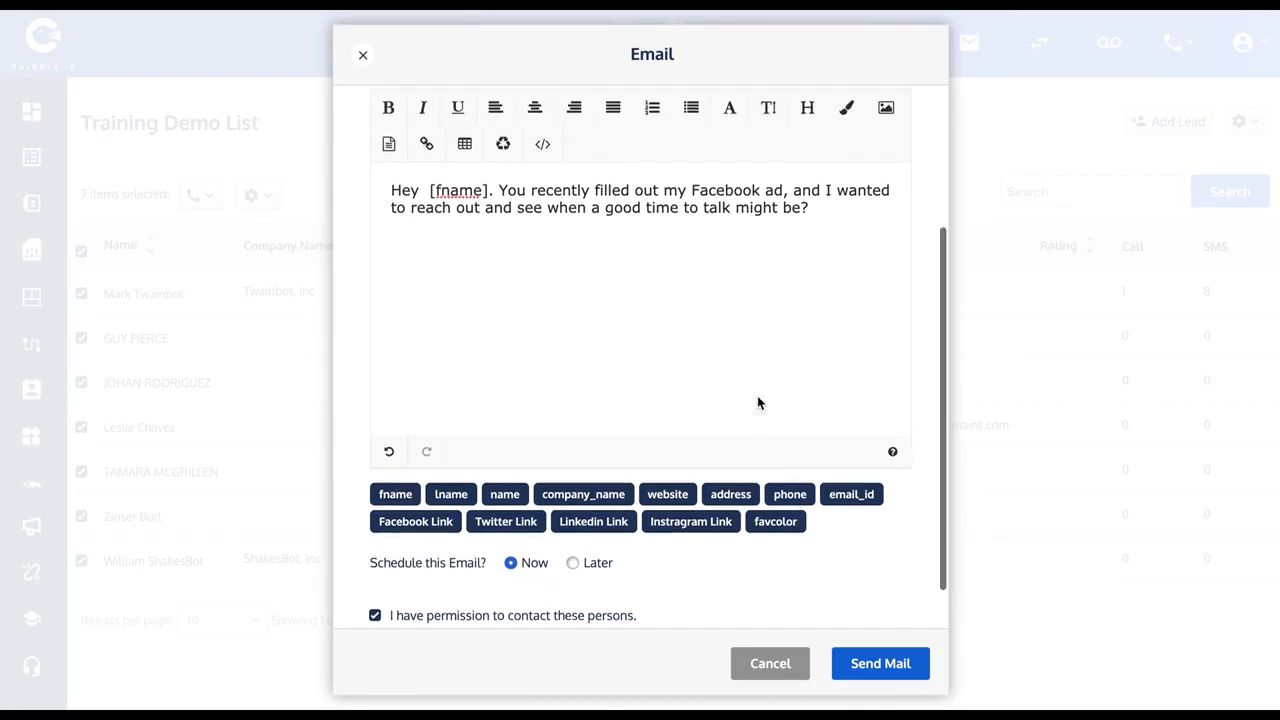
click(365, 57)
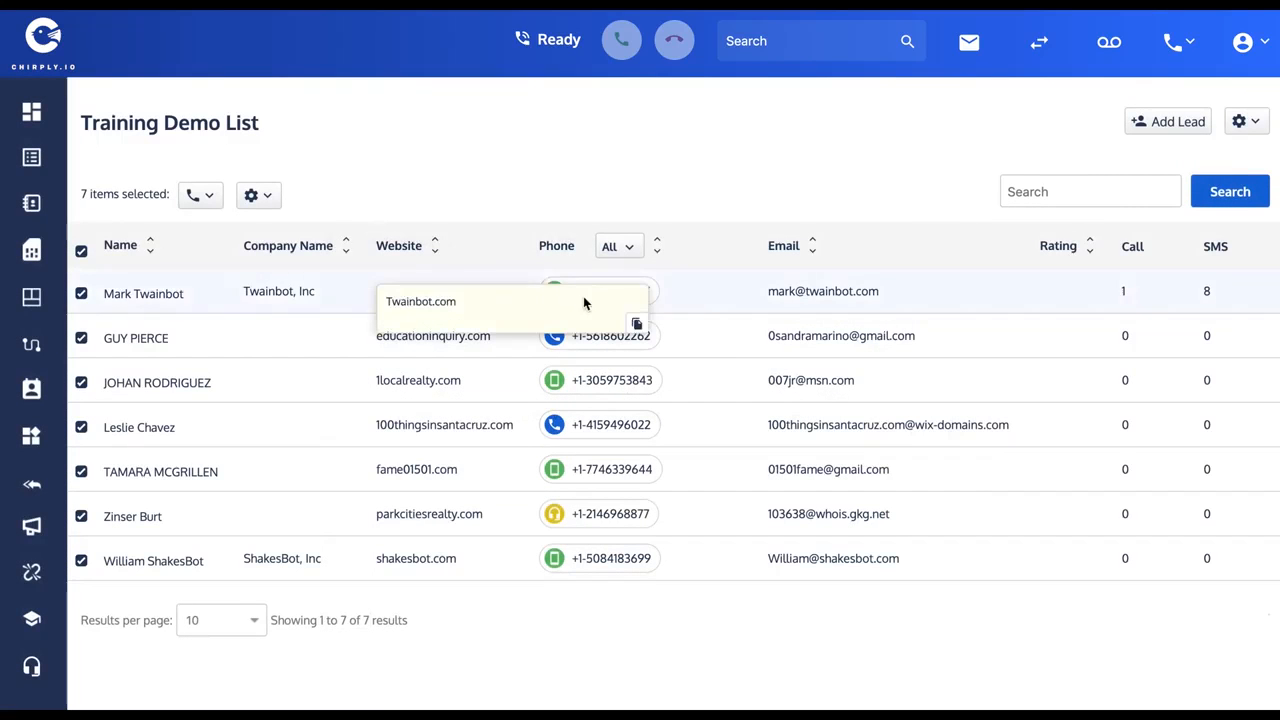
Open the inbox conversation of the Twainbot, Inc lead and start an SMS reply from it.
click(640, 296)
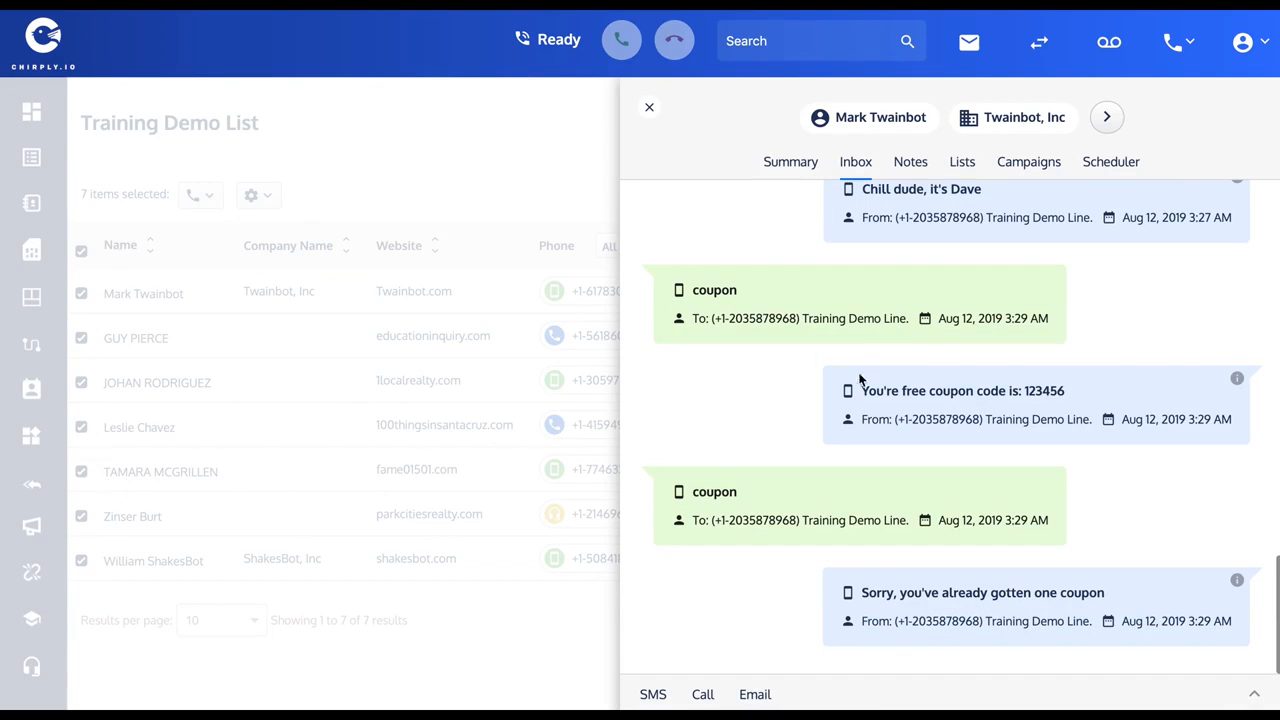
scroll(880, 410, up, 5)
scroll(880, 410, up, 1)
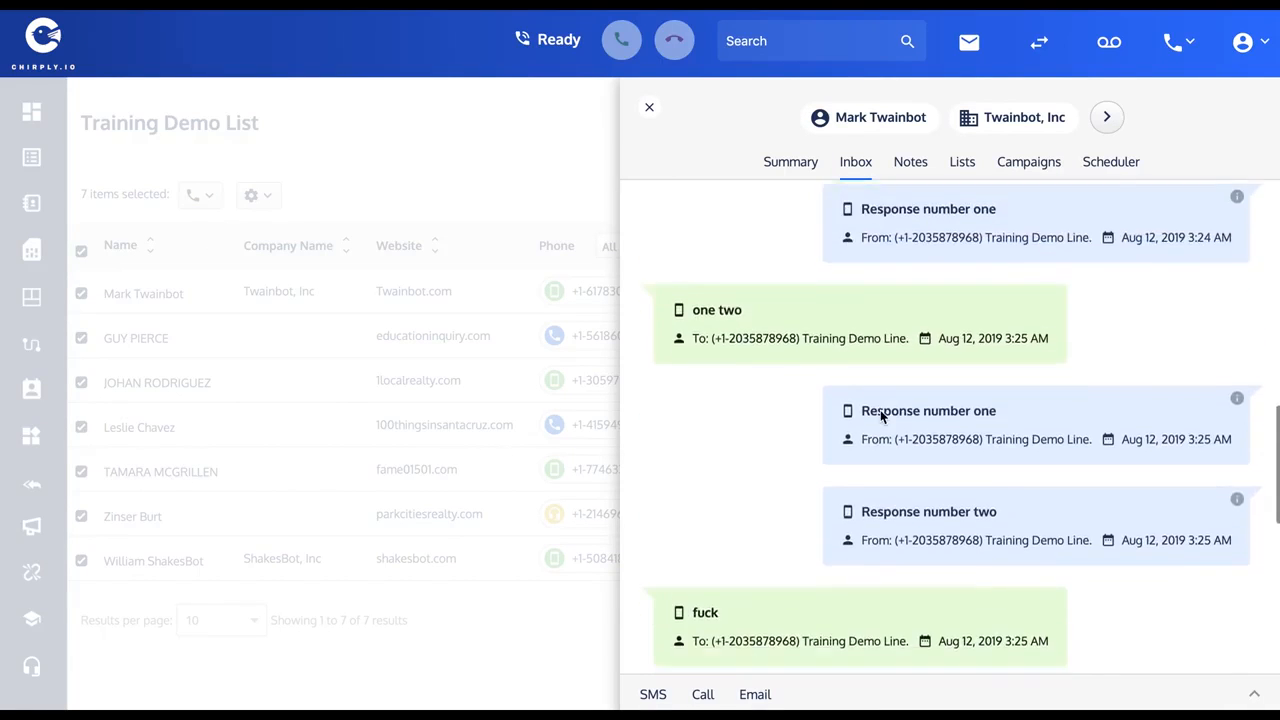
scroll(880, 412, down, 3)
scroll(880, 415, down, 5)
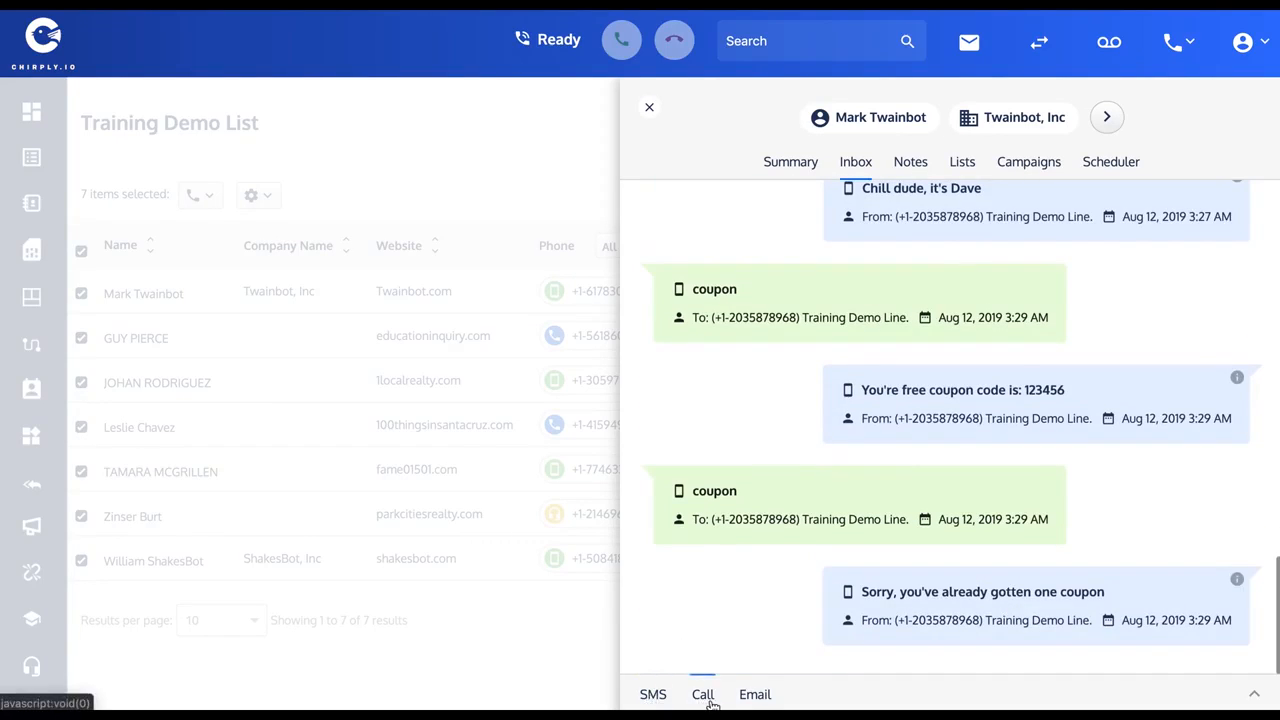
click(652, 697)
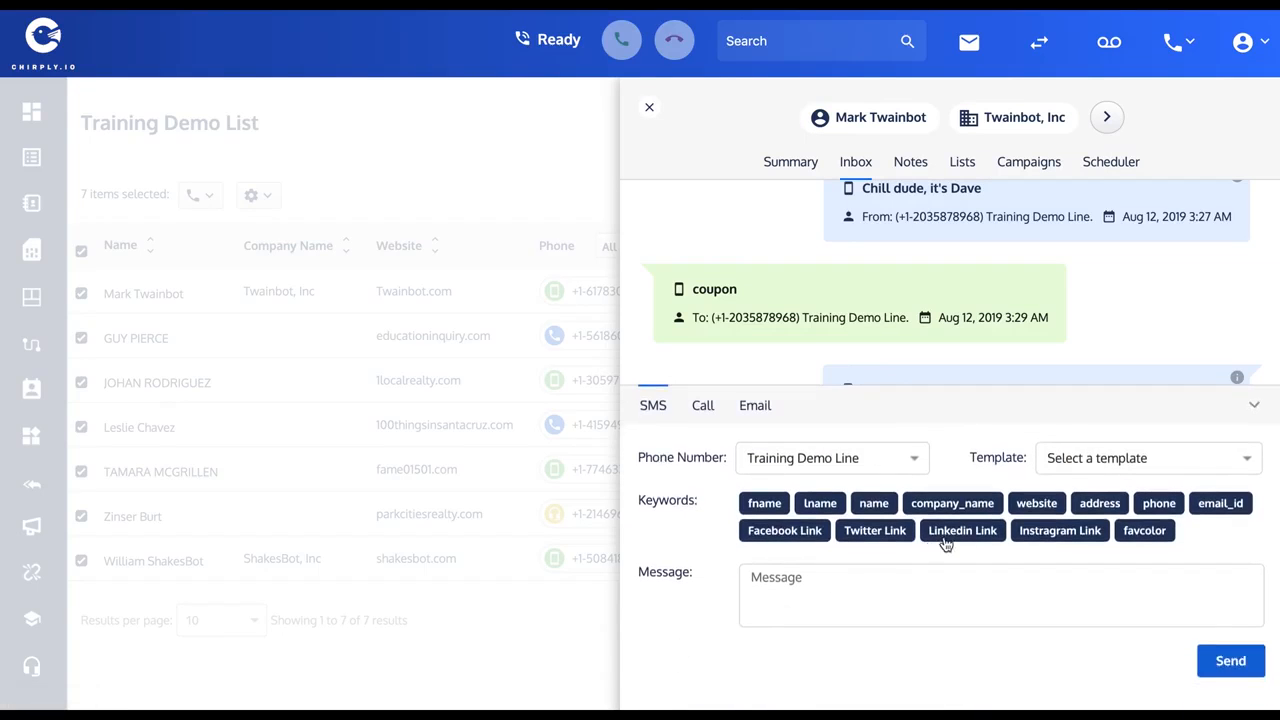
click(780, 594)
text(lknnklnkln)
key(BackSpace)
key(BackSpace)
key(BackSpace)
key(BackSpace)
Fill the SMS reply from the "Facebook Ad Response" template.
click(1121, 464)
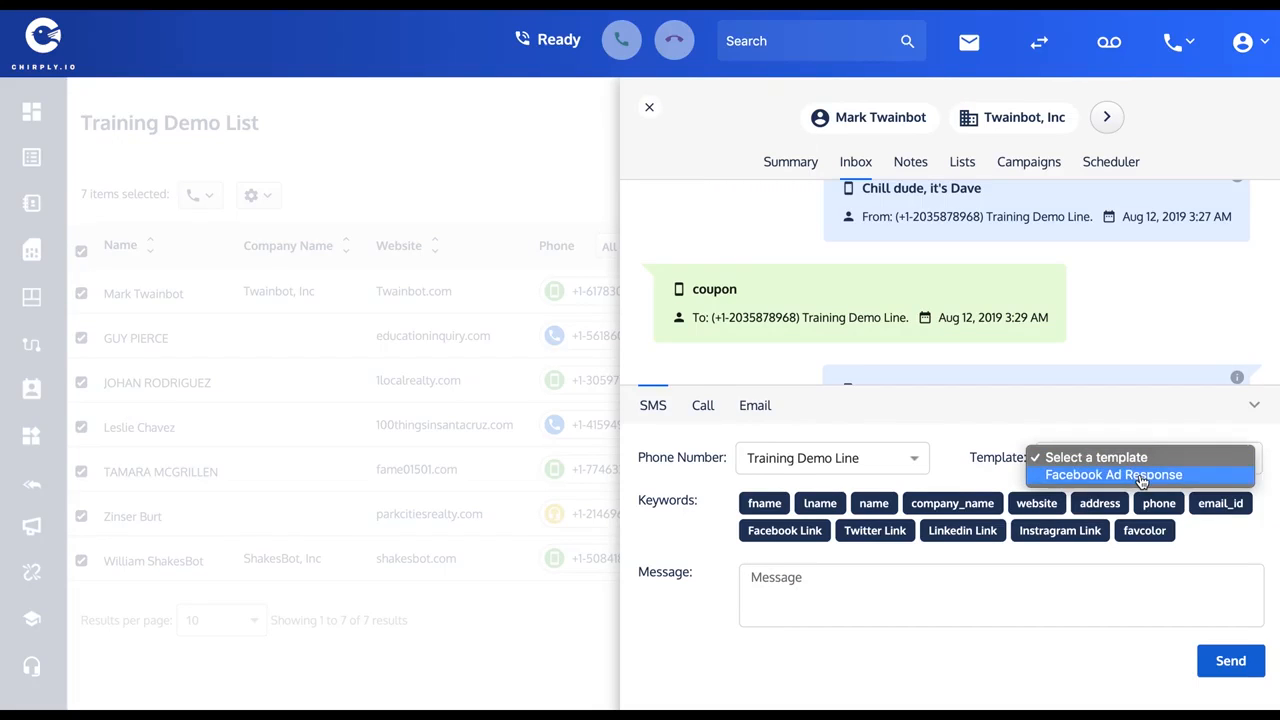
click(1130, 475)
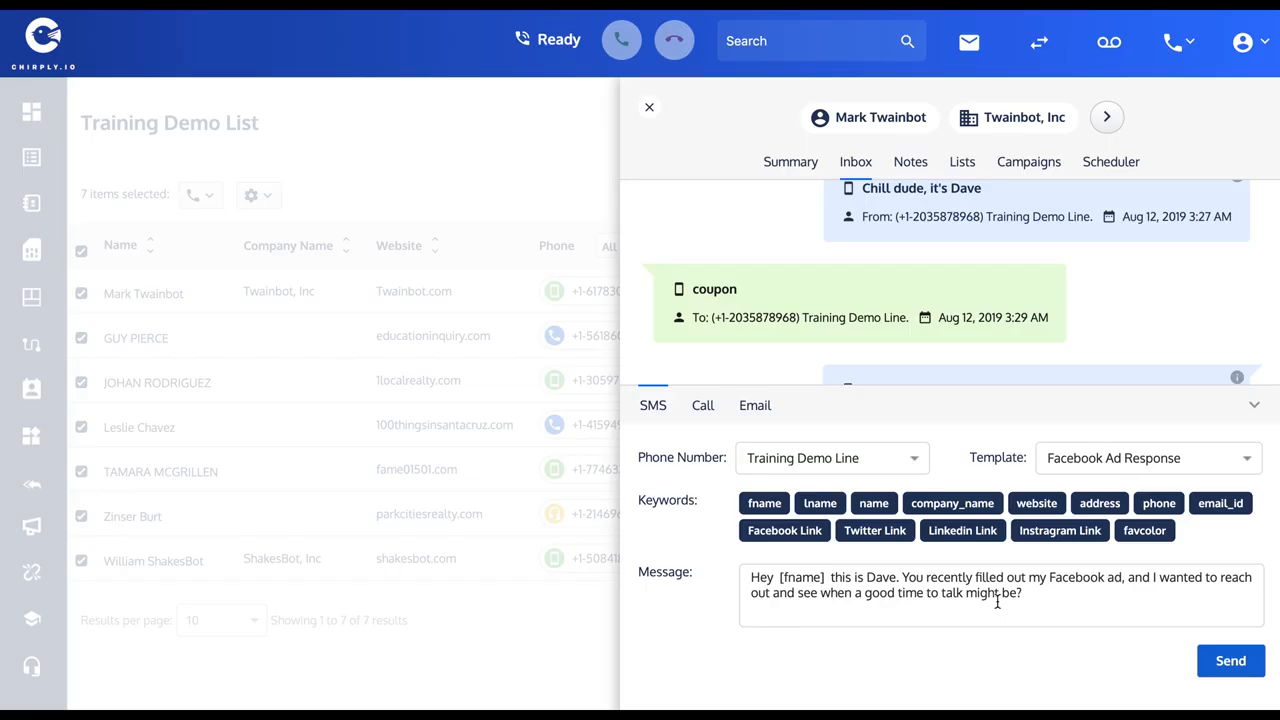
Send the prepared SMS reply, and send the same lead an email filled from the "Facebook Ad Response" template.
click(1231, 664)
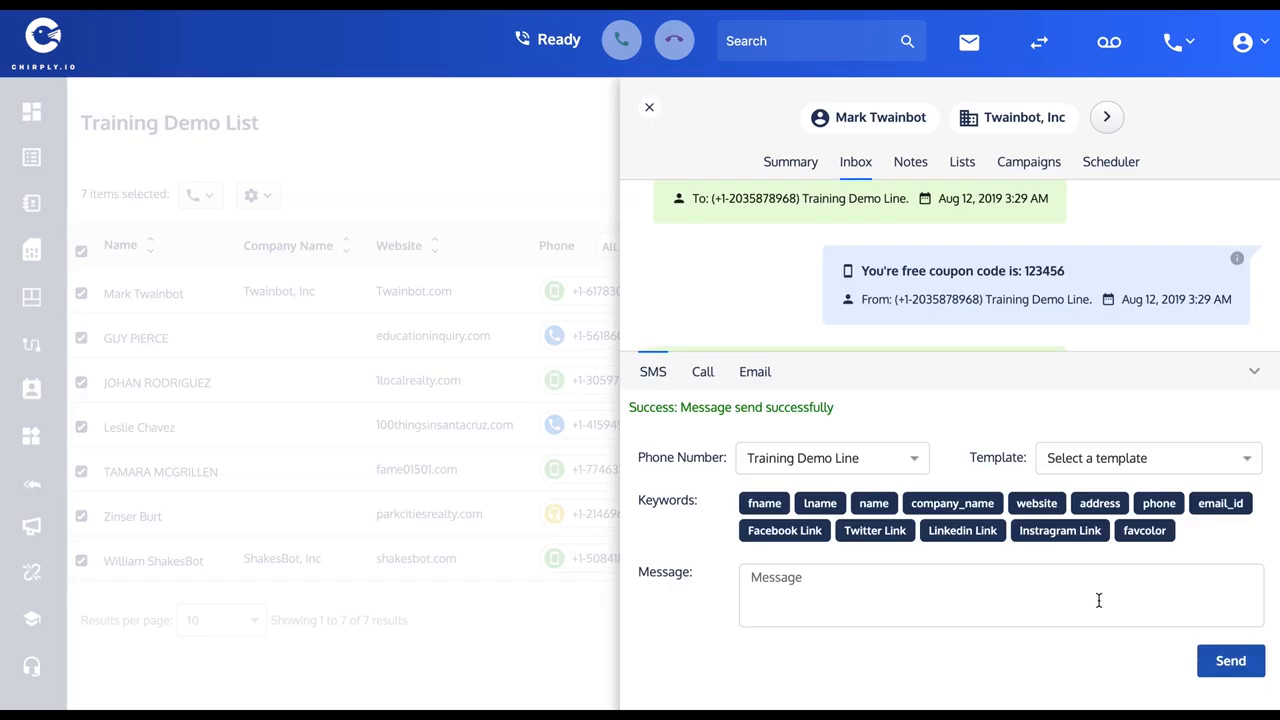
click(752, 372)
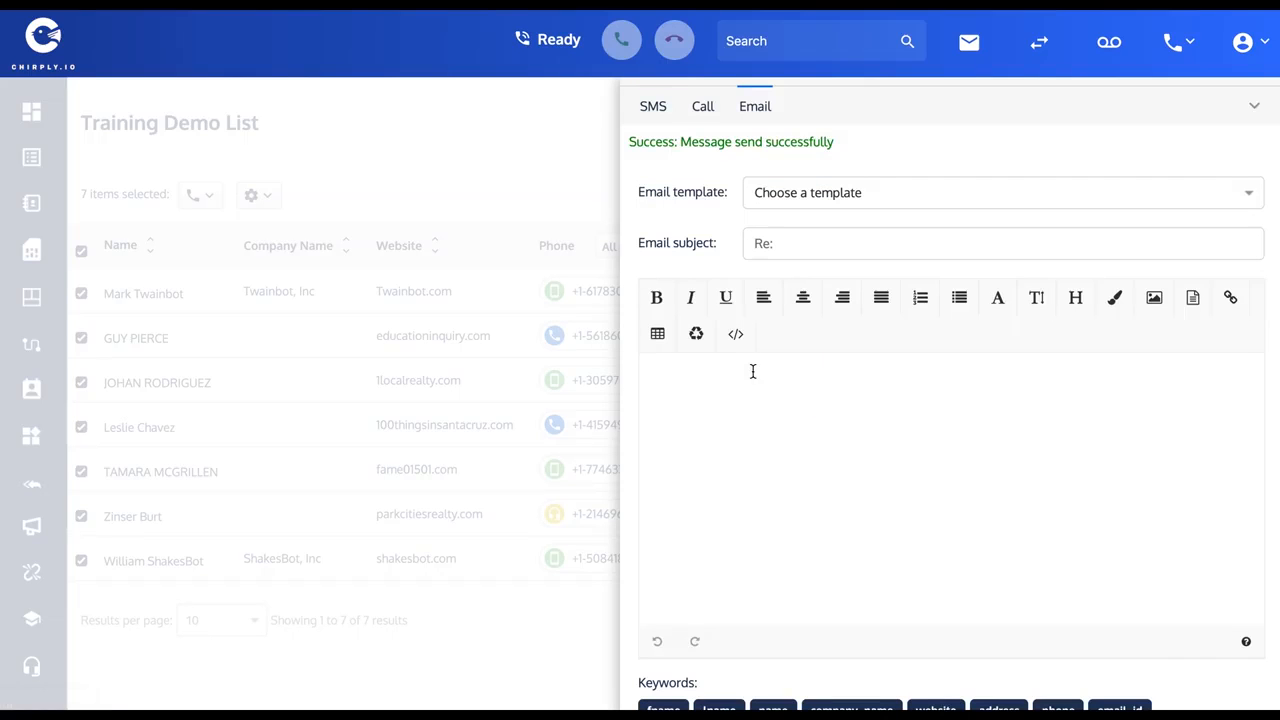
click(1239, 190)
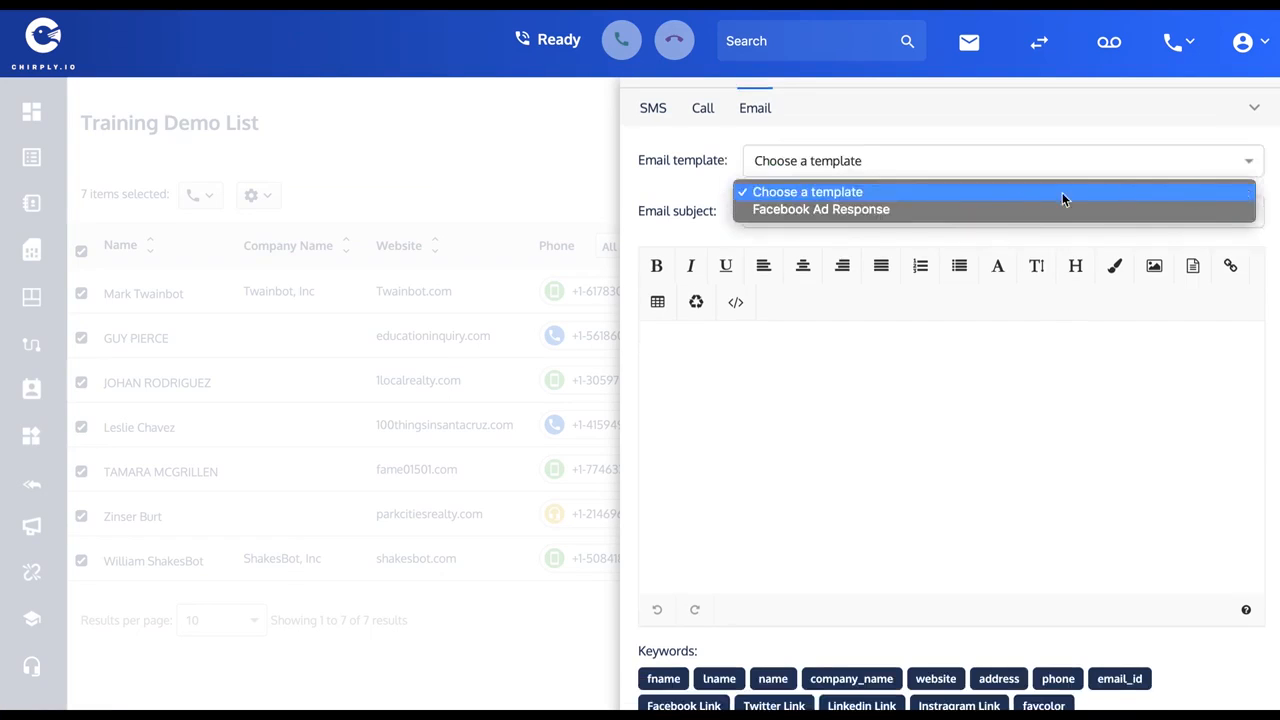
click(834, 209)
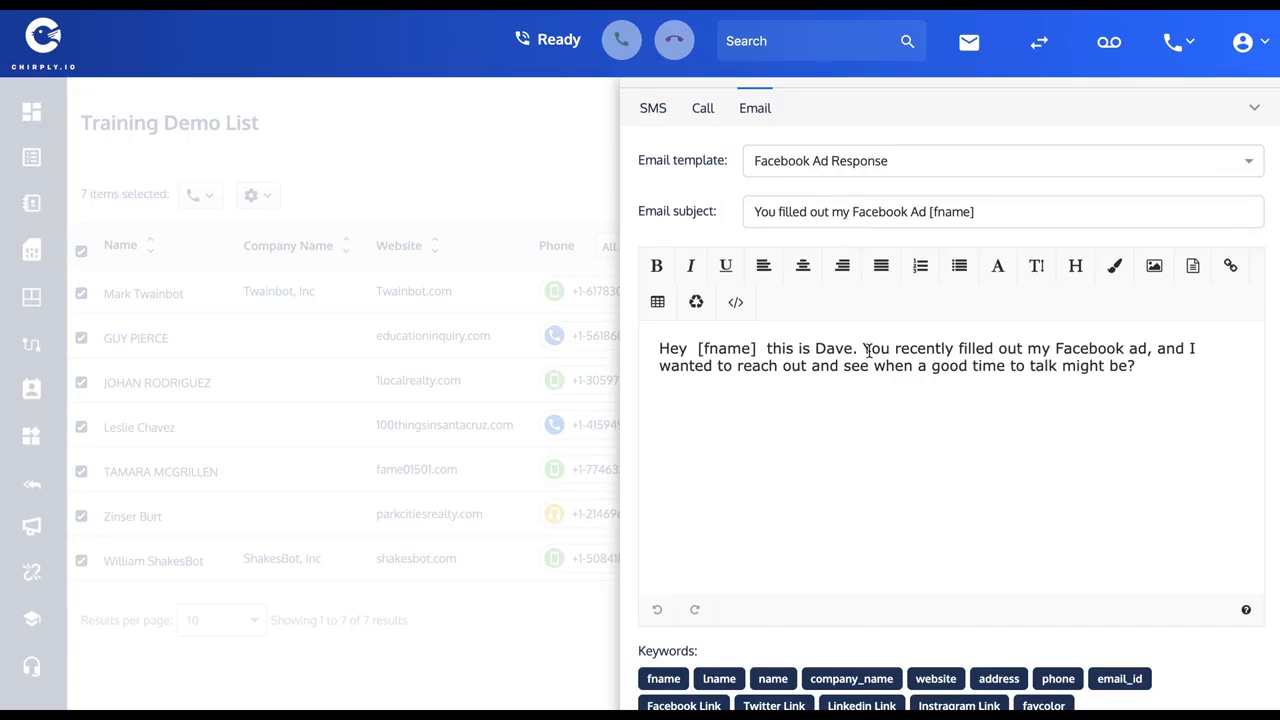
scroll(863, 403, down, 2)
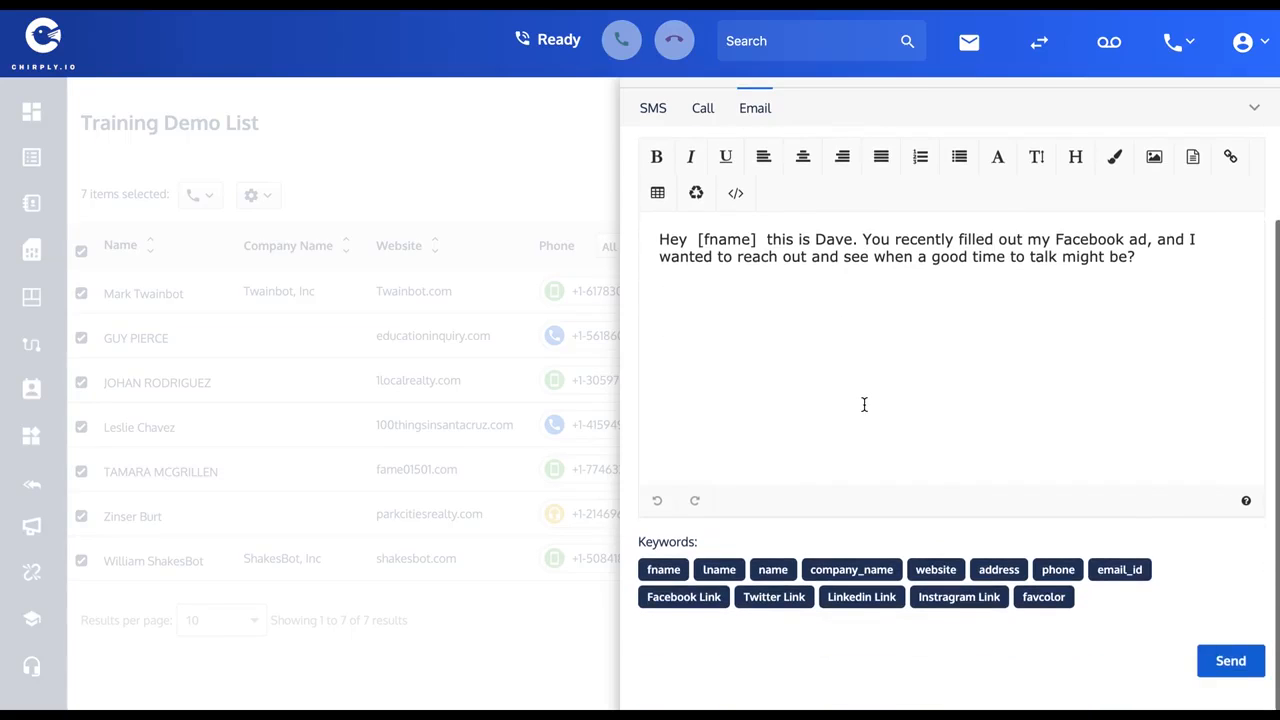
click(1224, 661)
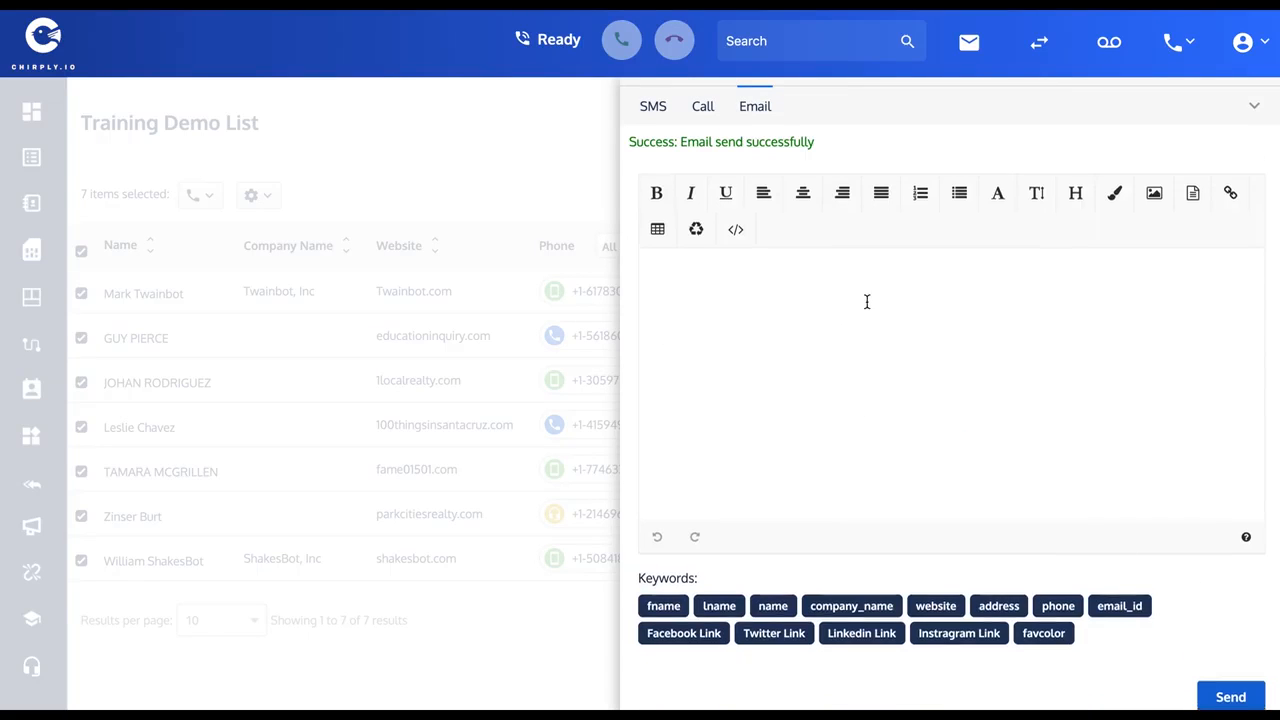
Collapse the reply composer, check how the first-name keyword was filled in the sent SMS, and close the lead's details.
scroll(866, 302, up, 2)
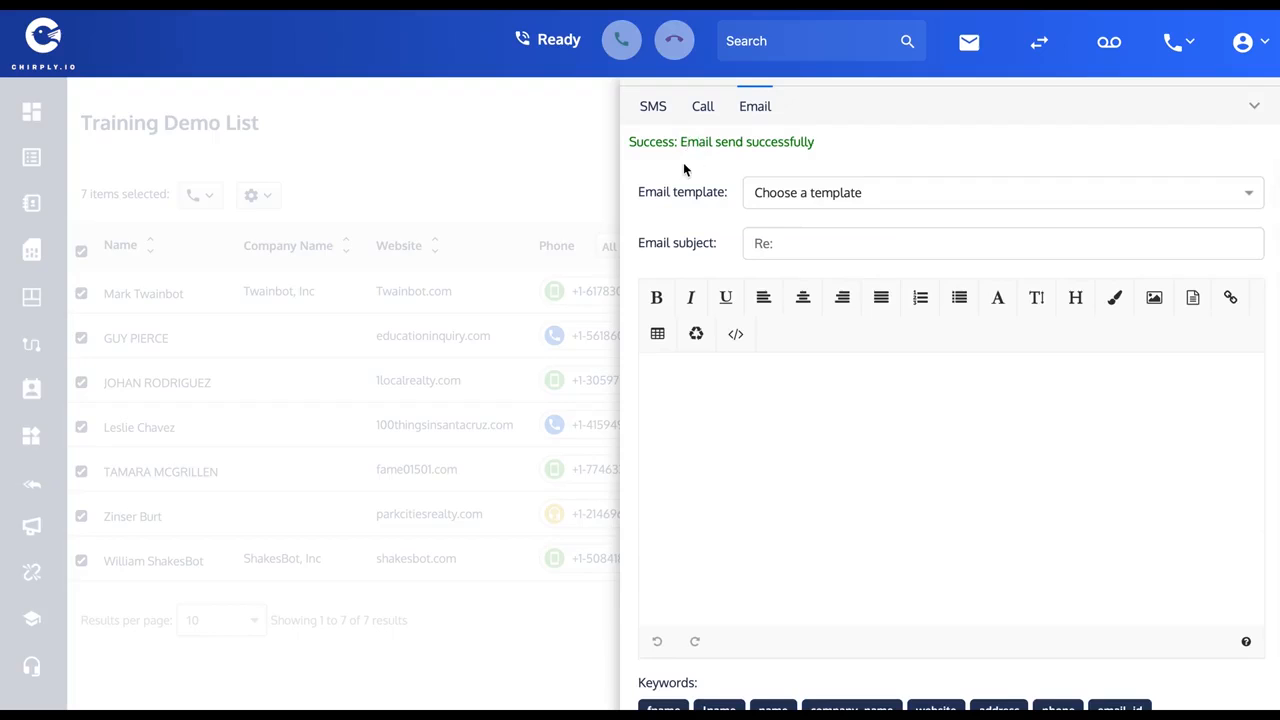
click(1252, 100)
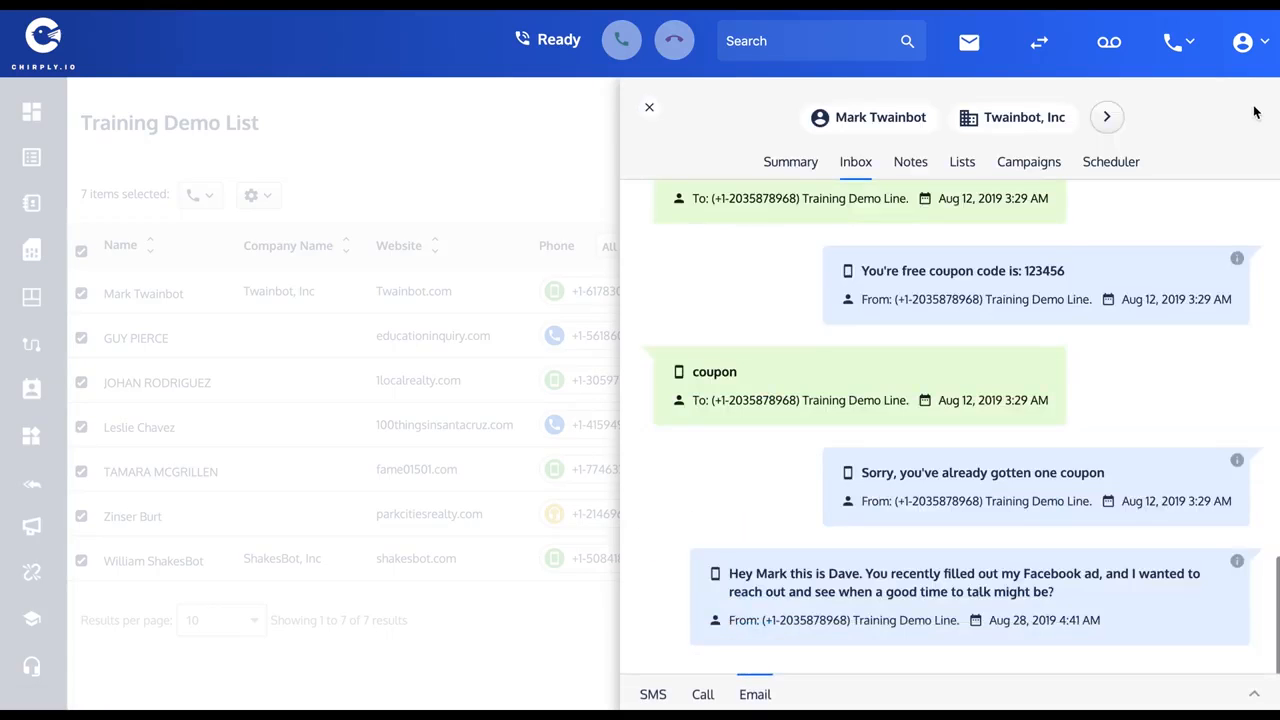
scroll(930, 385, up, 3)
scroll(930, 385, down, 3)
drag(731, 573, 1058, 600)
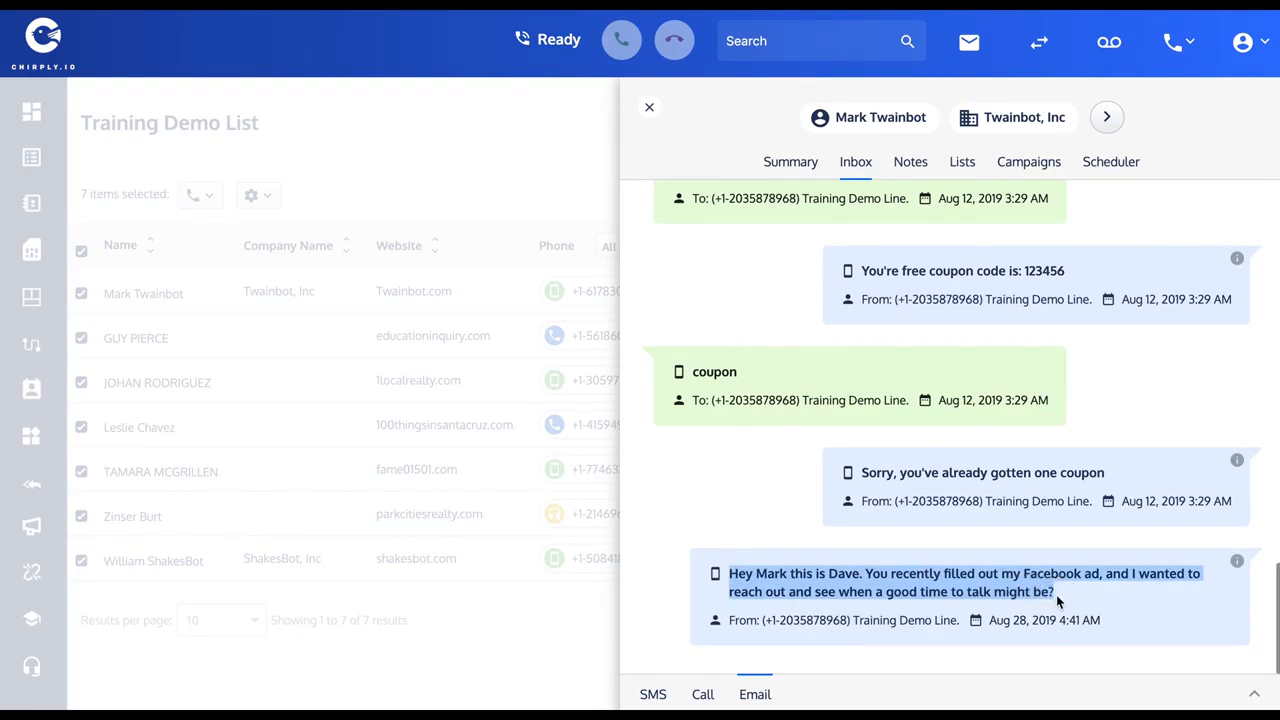
click(774, 575)
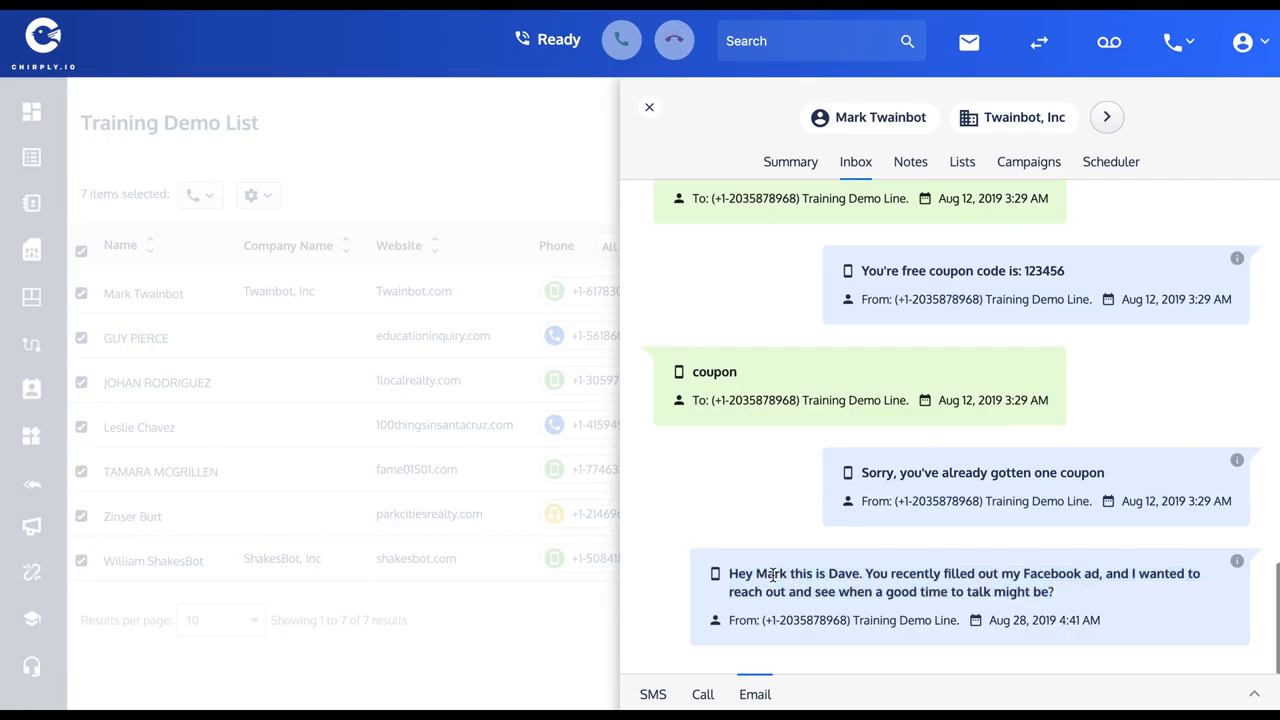
double_click(773, 575)
click(649, 107)
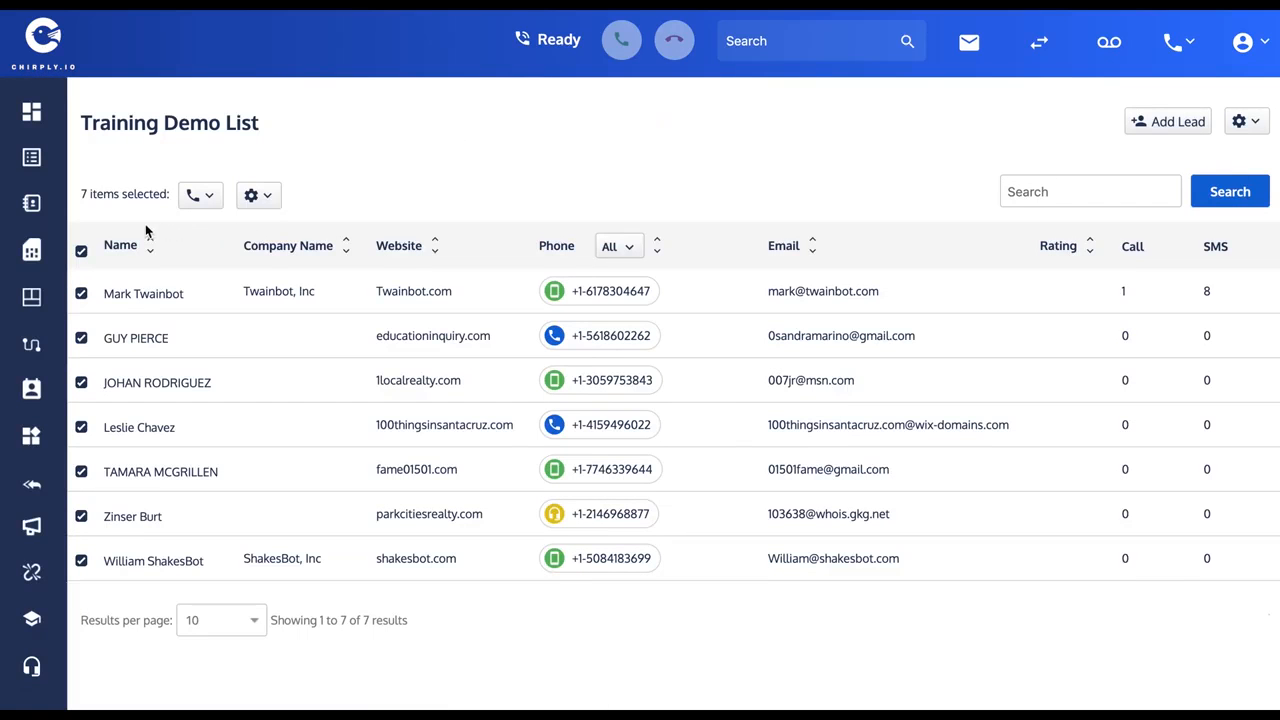